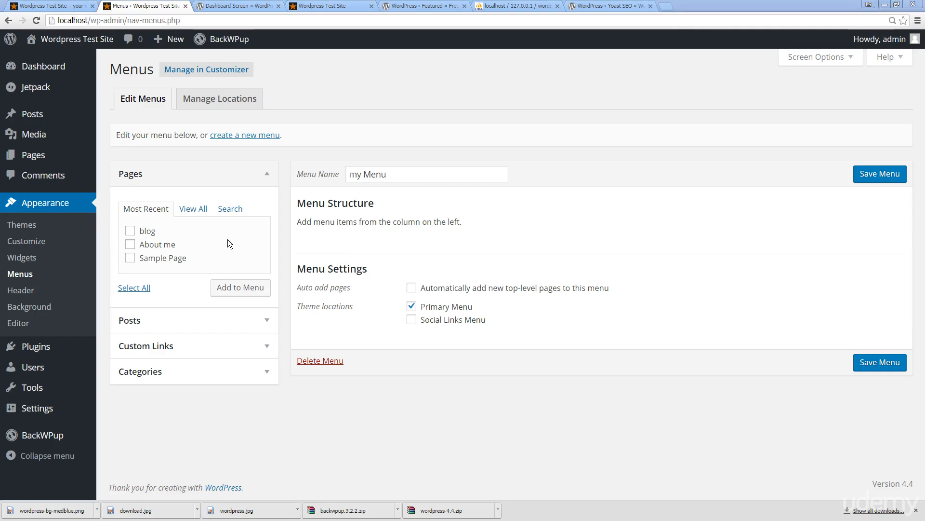
Read the Menus screen's built-in help, including the Overview, Editing Menus and Menu Management topics, and close it.
left_click(903, 61)
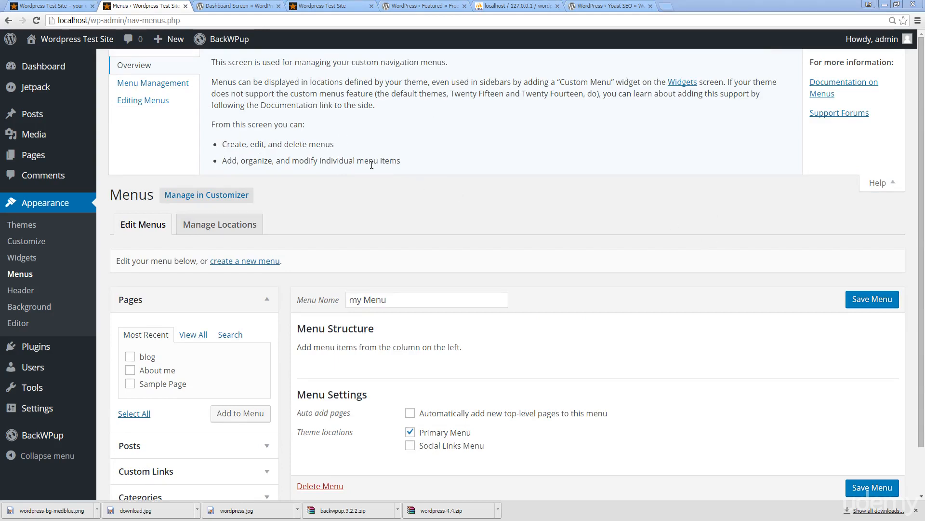
left_click(147, 100)
left_click(152, 83)
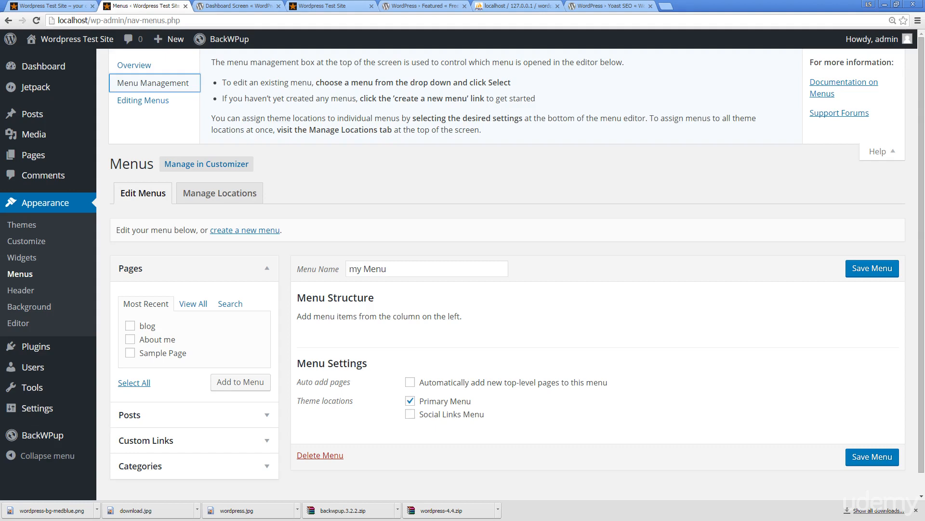
left_click(882, 151)
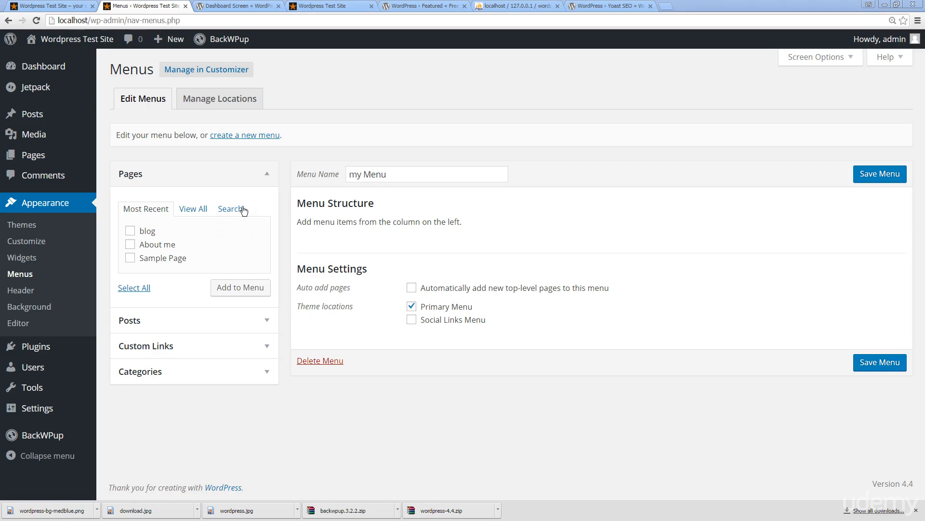
Create a new navigation menu named "Brand new menu".
left_click(238, 141)
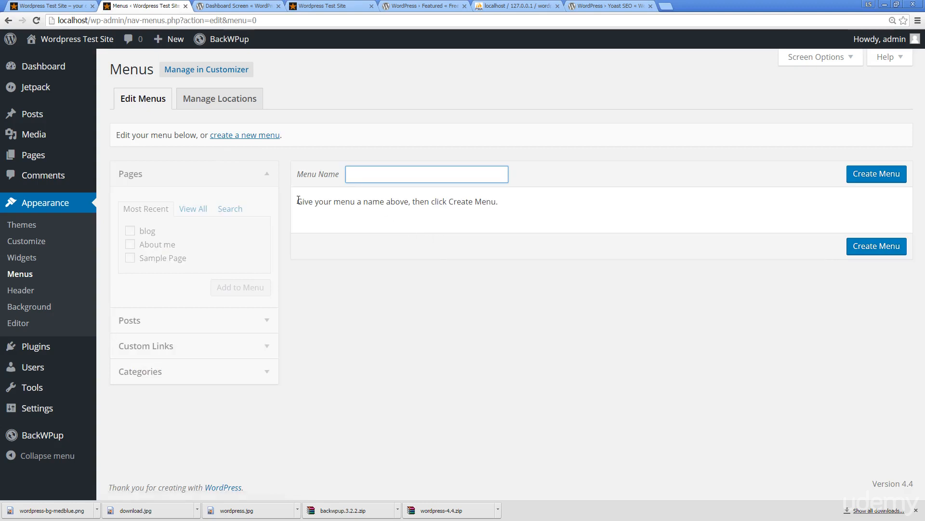
type("Brand new menu")
left_click(885, 175)
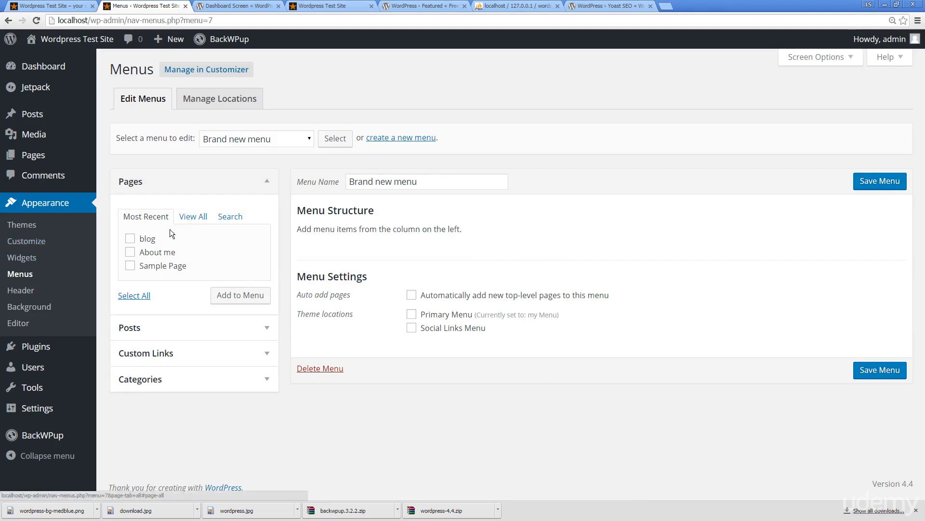
Add the blog, About me and Sample Page pages to Brand new menu.
left_click(131, 239)
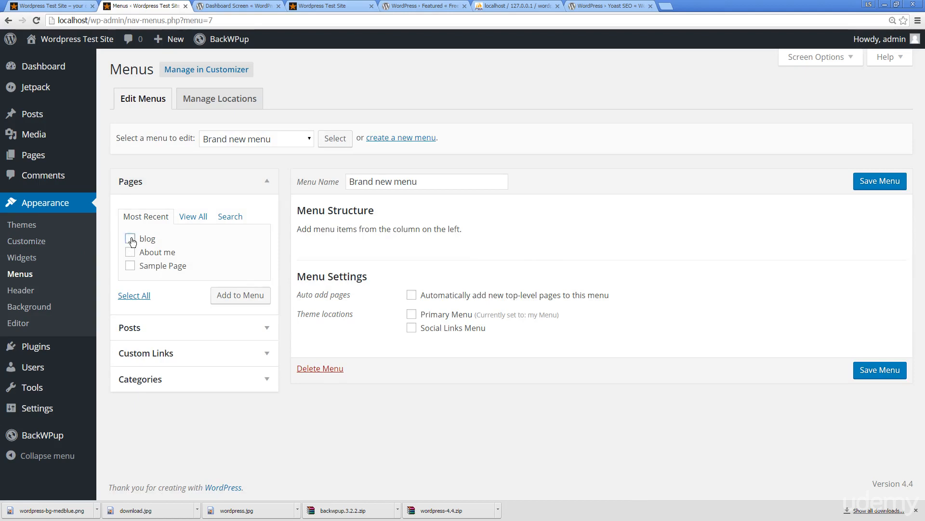
left_click(131, 252)
left_click(130, 265)
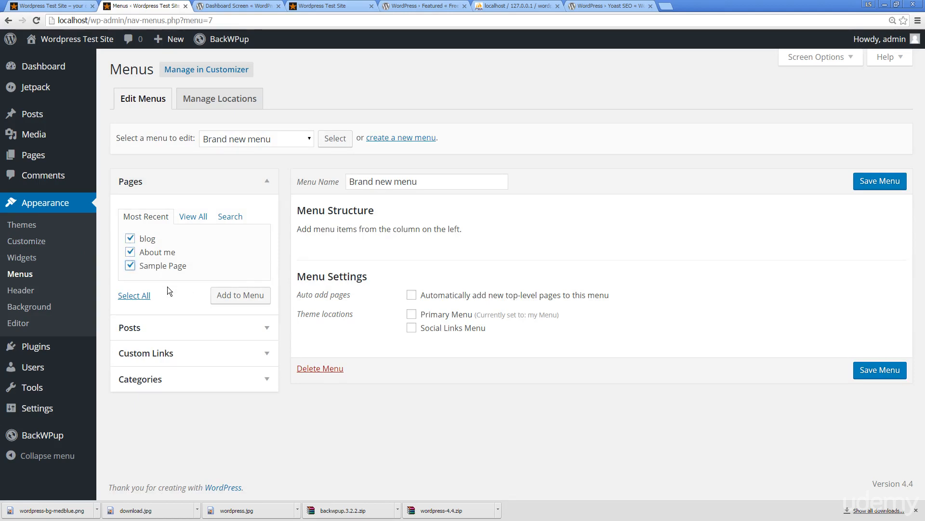
left_click(134, 296)
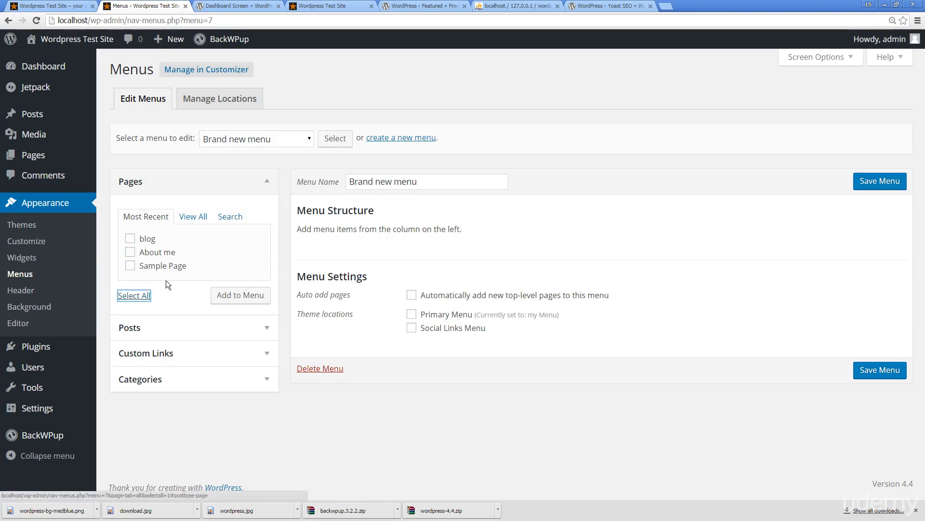
left_click(136, 298)
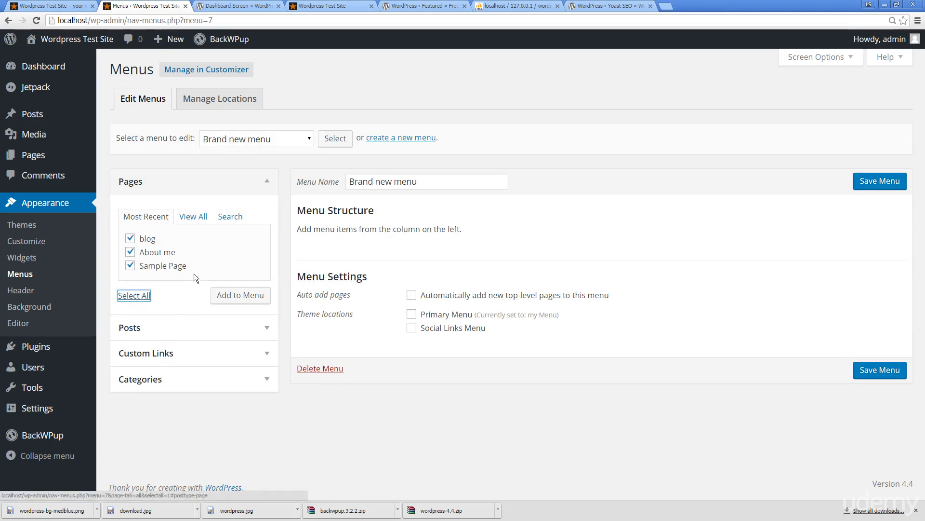
left_click(235, 296)
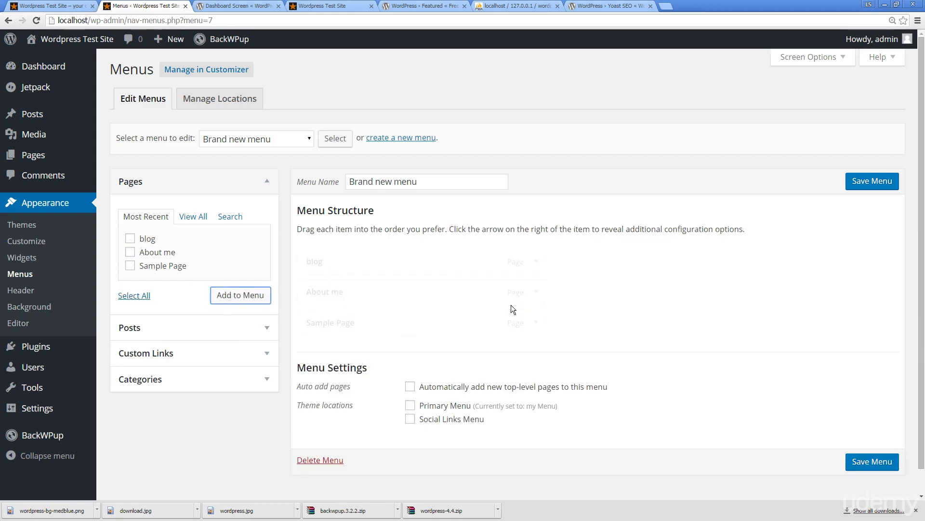
Change the blog menu item's navigation label to "My blog page".
left_click(533, 261)
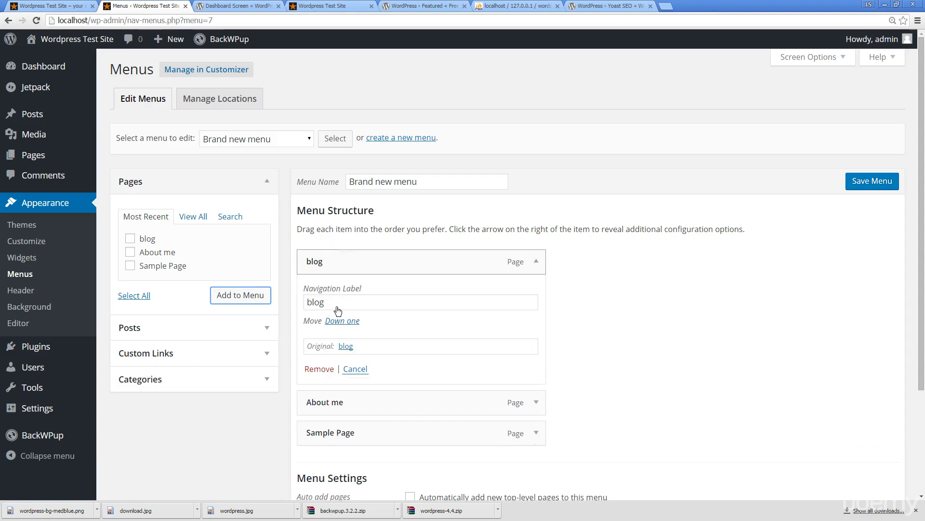
left_click_drag(424, 307, 308, 303)
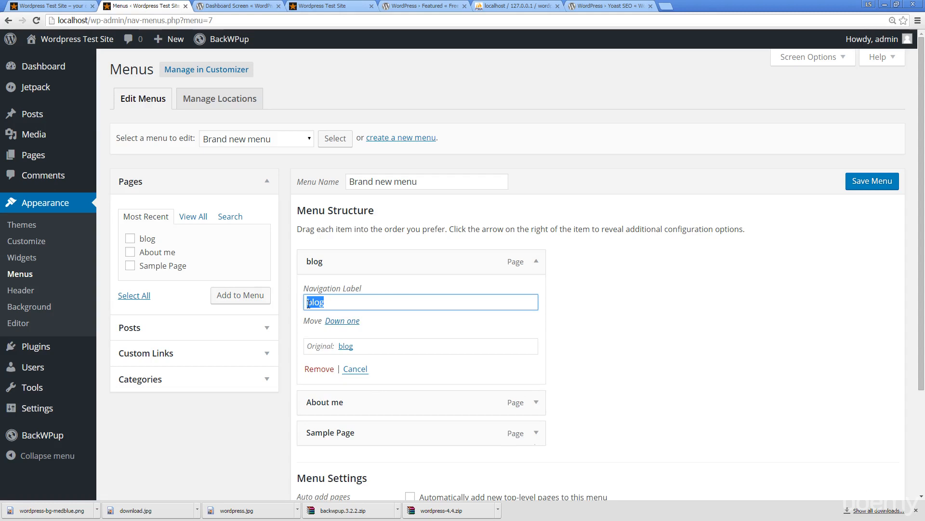
type("My blog page")
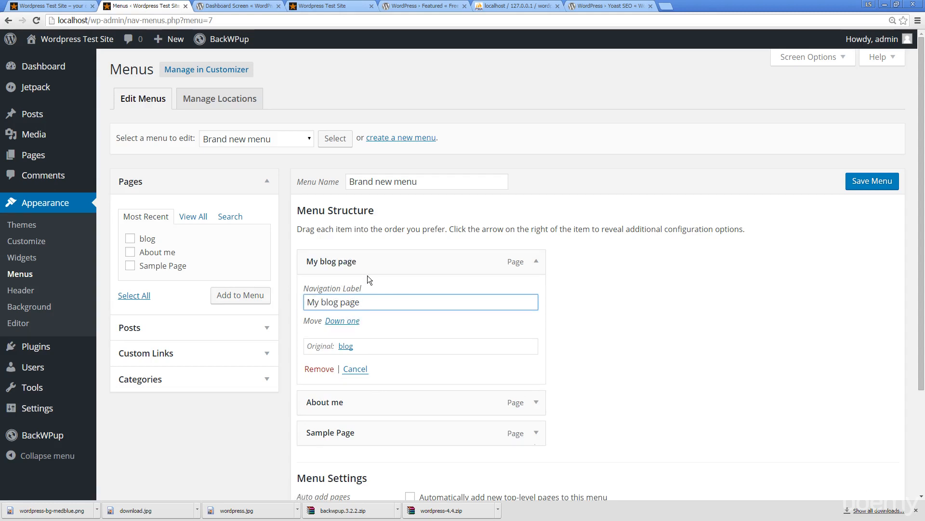
scroll(373, 278, "down", 1)
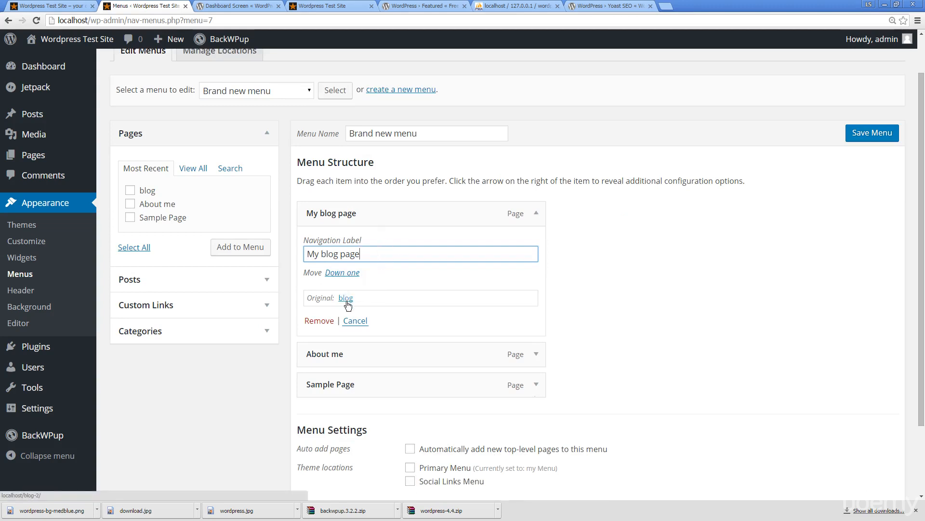
left_click(593, 288)
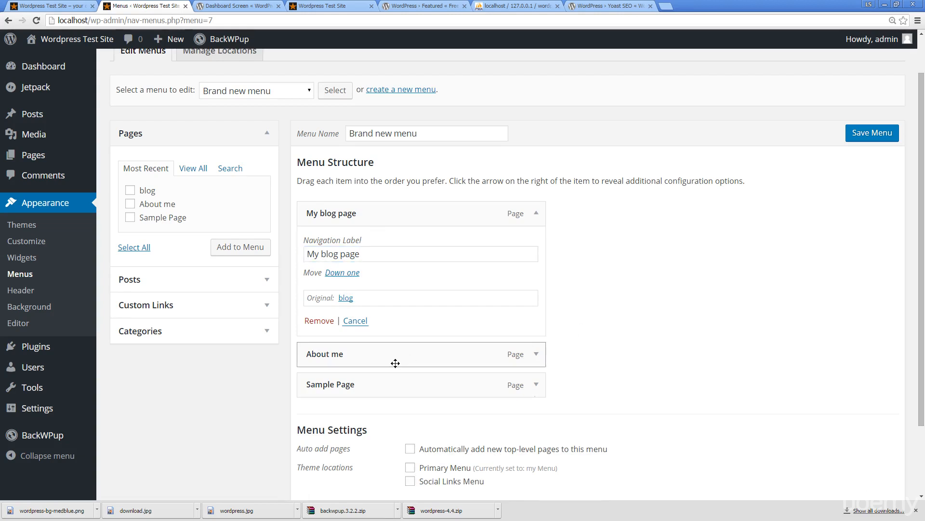
scroll(663, 314, "down", 2)
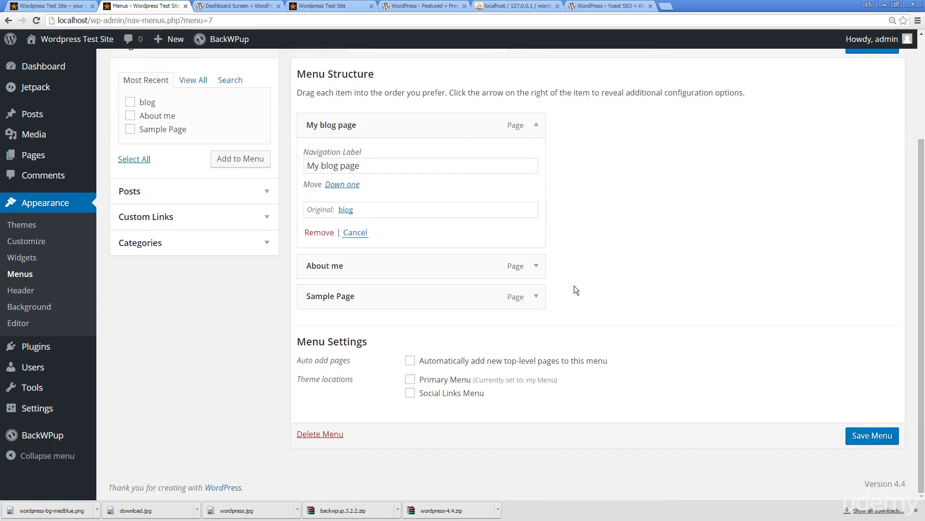
scroll(574, 285, "up", 3)
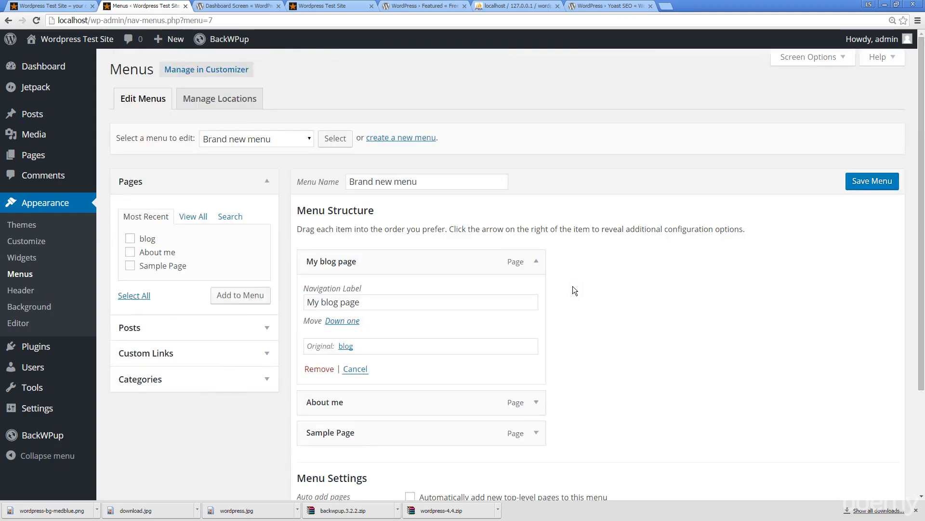
Add the "Hello world!" post to the menu and expand its item settings.
left_click(266, 329)
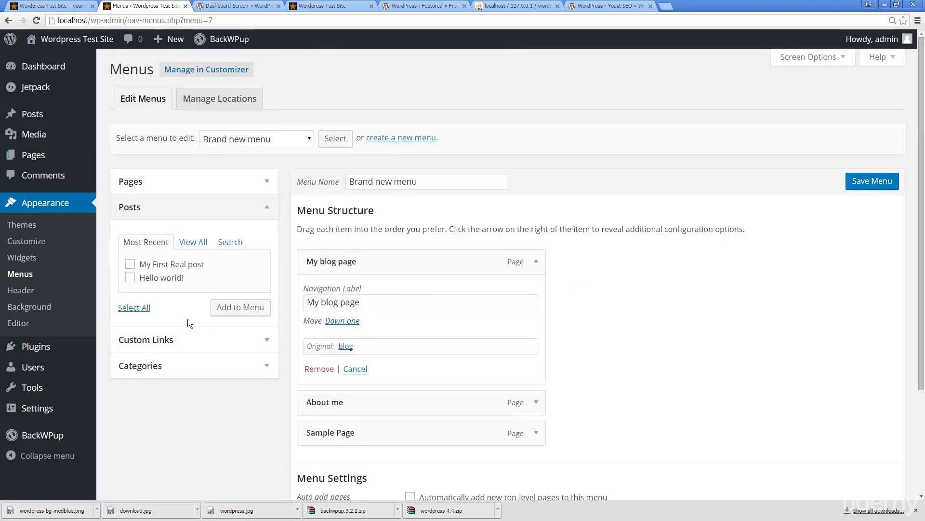
left_click(129, 277)
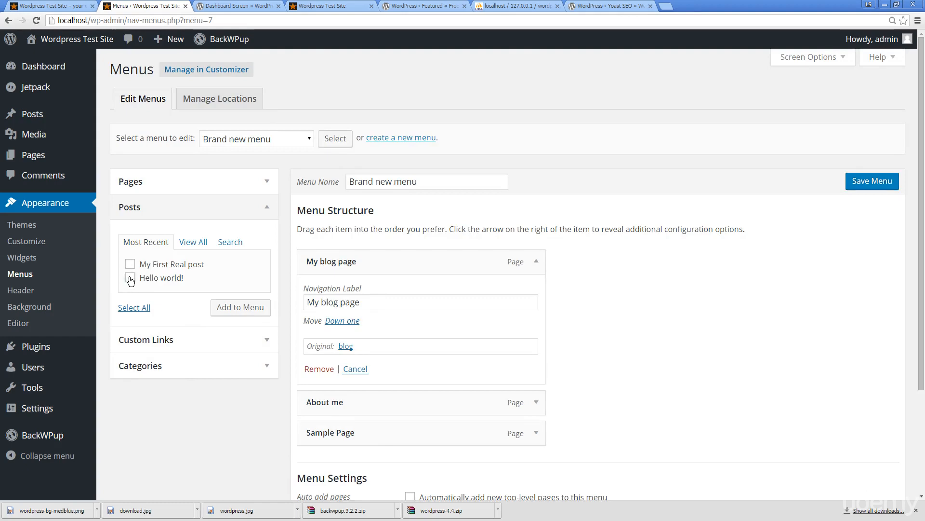
left_click(220, 307)
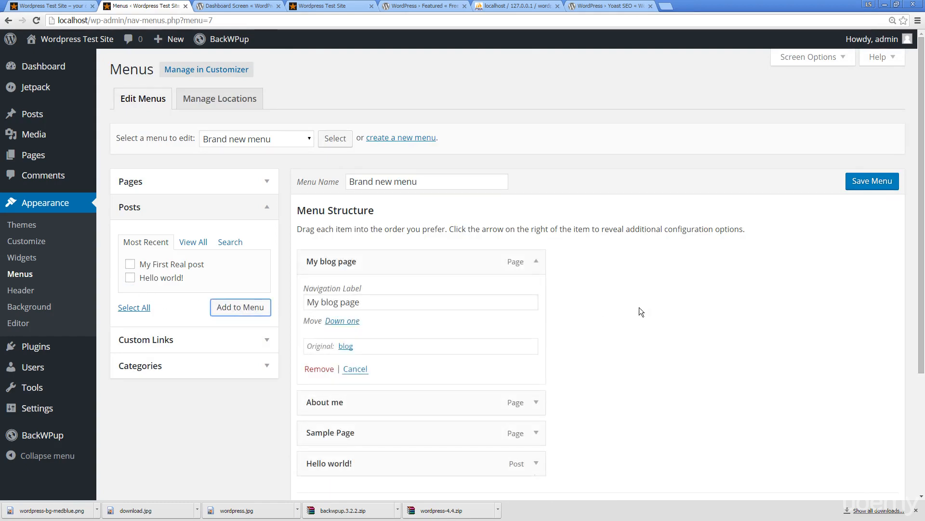
scroll(627, 309, "down", 3)
scroll(620, 311, "up", 3)
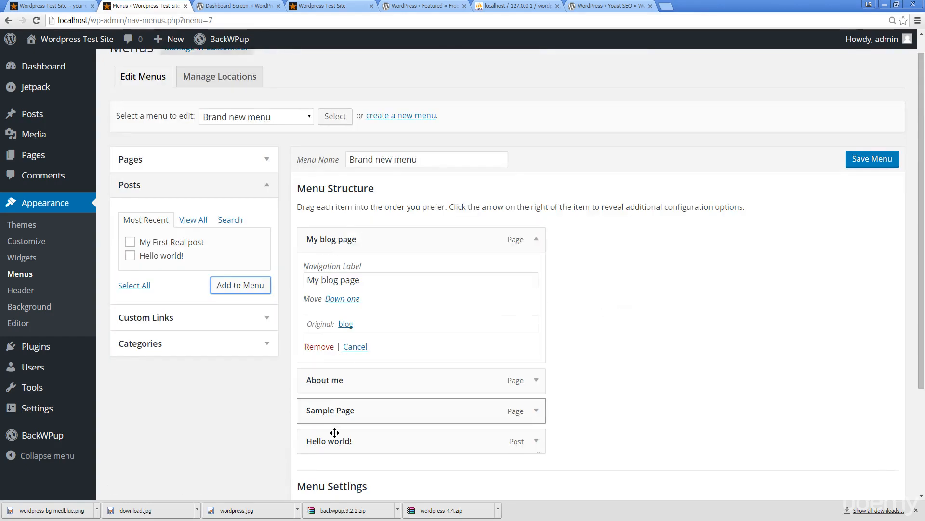
left_click(536, 441)
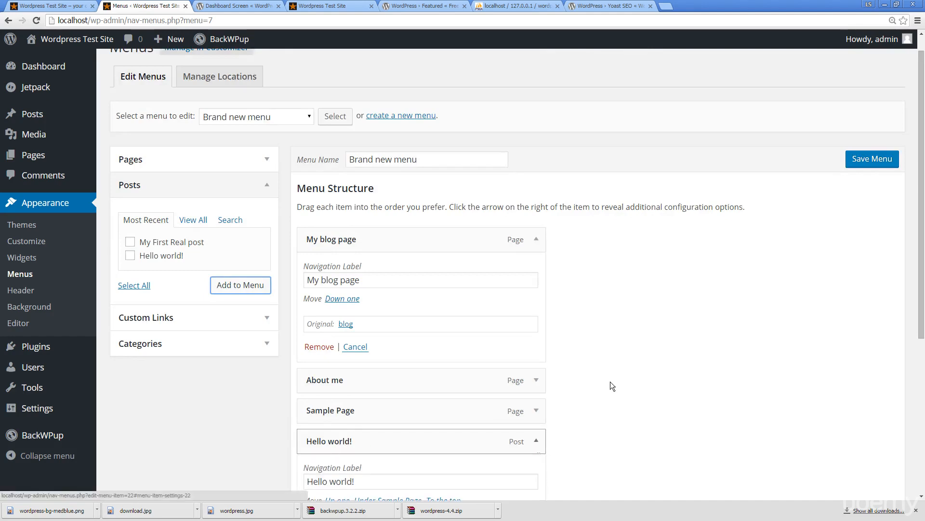
scroll(612, 380, "down", 4)
scroll(368, 279, "up", 4)
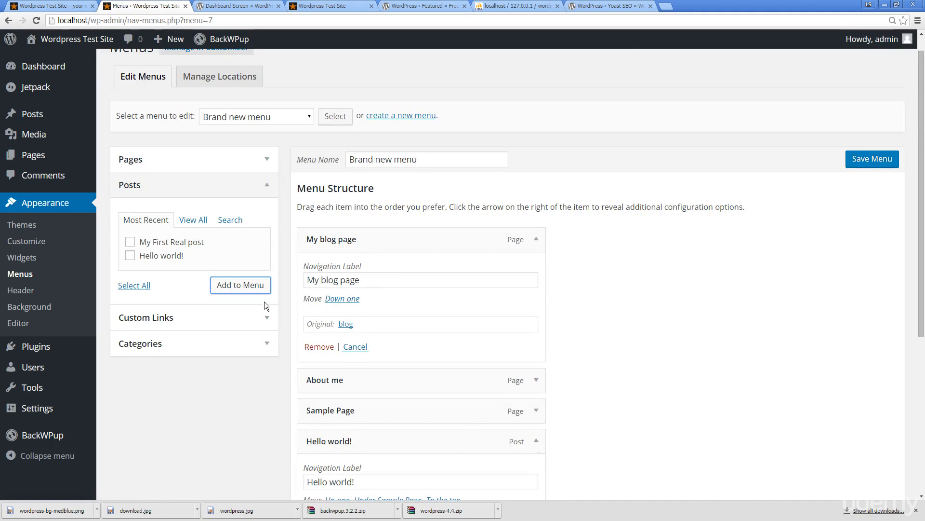
left_click(268, 318)
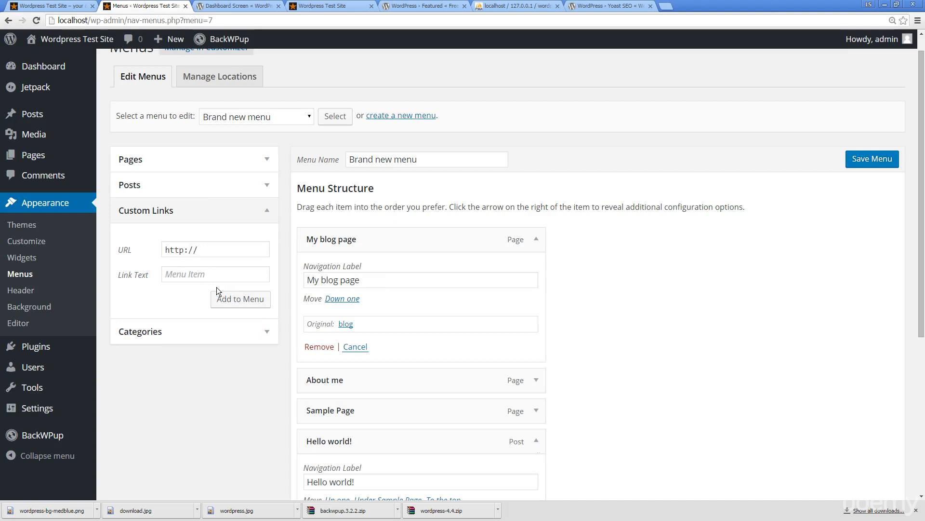
left_click(216, 250)
type("www.google.")
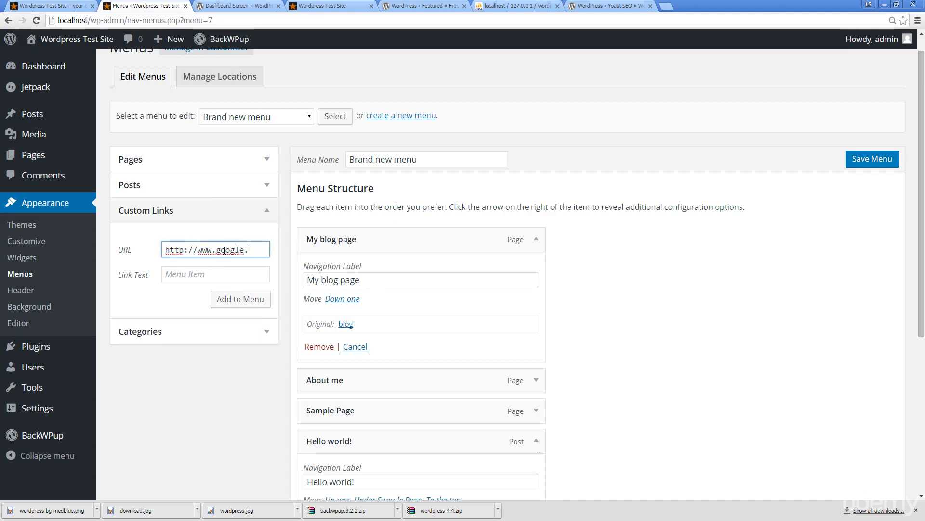
type("com")
key("Tab")
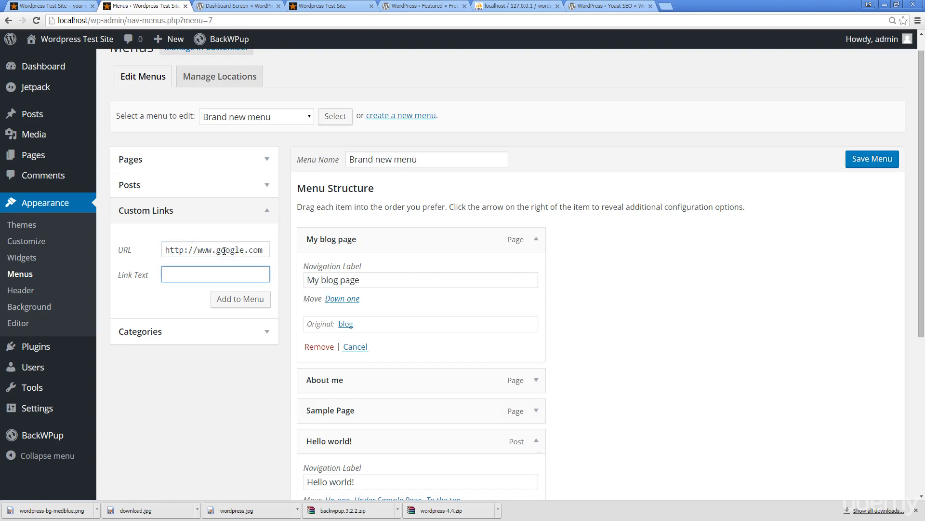
type("google")
left_click(258, 299)
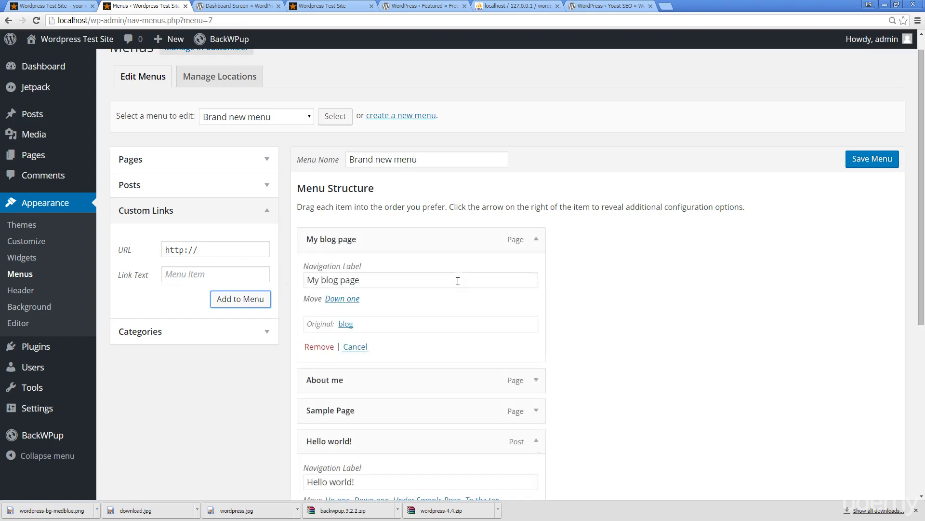
scroll(458, 281, "down", 6)
scroll(434, 275, "up", 5)
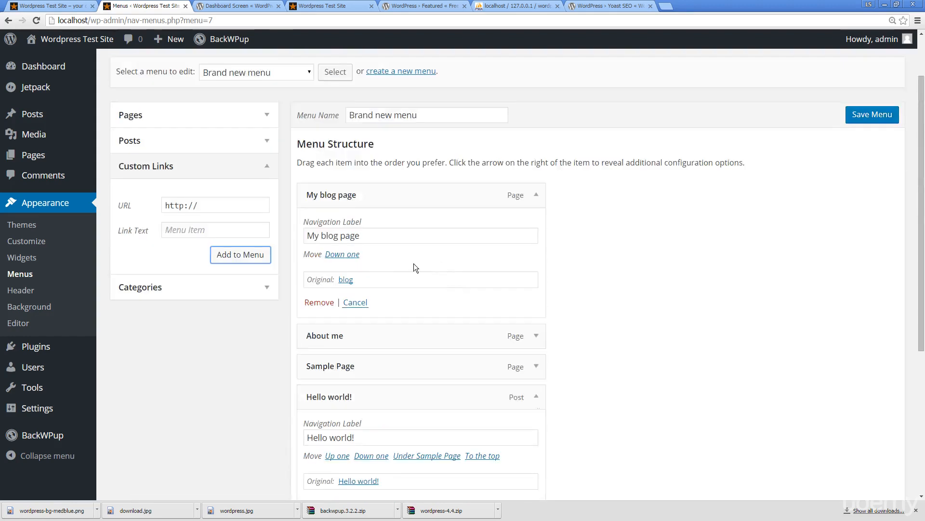
Add the portfolio category and its my websites subcategory to the menu.
left_click(264, 289)
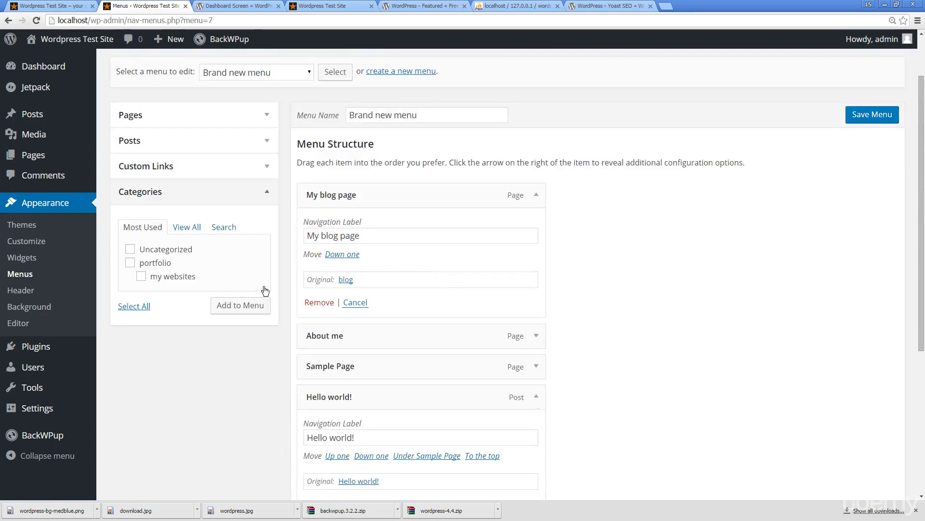
left_click(130, 262)
left_click(141, 276)
left_click(233, 305)
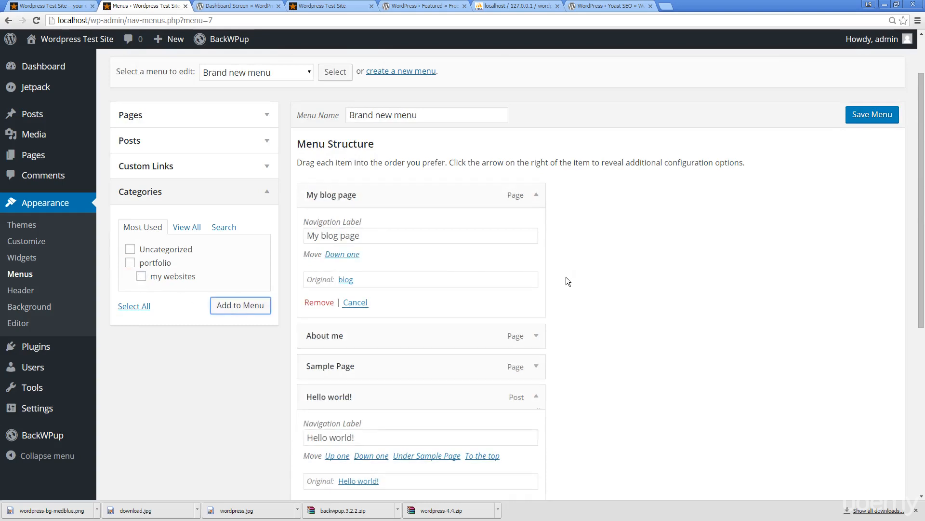
scroll(566, 276, "down", 4)
scroll(246, 220, "up", 2)
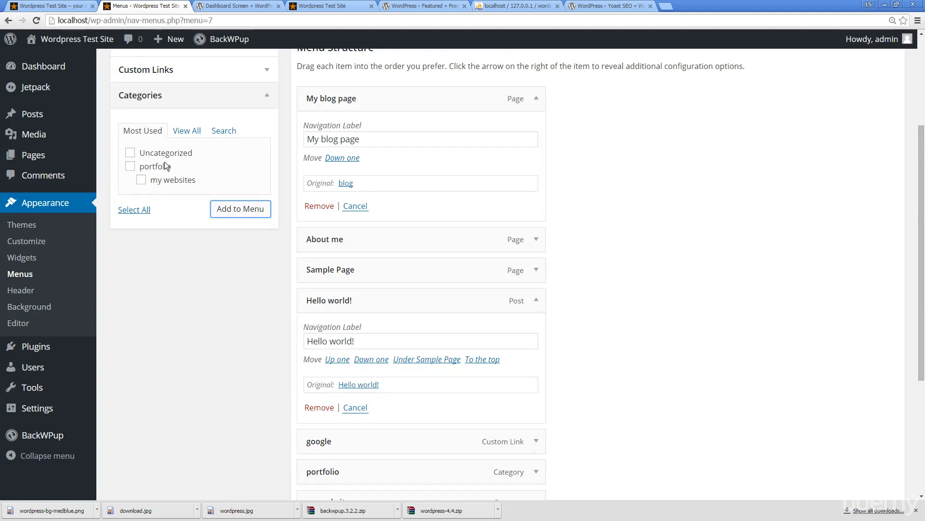
scroll(217, 267, "down", 2)
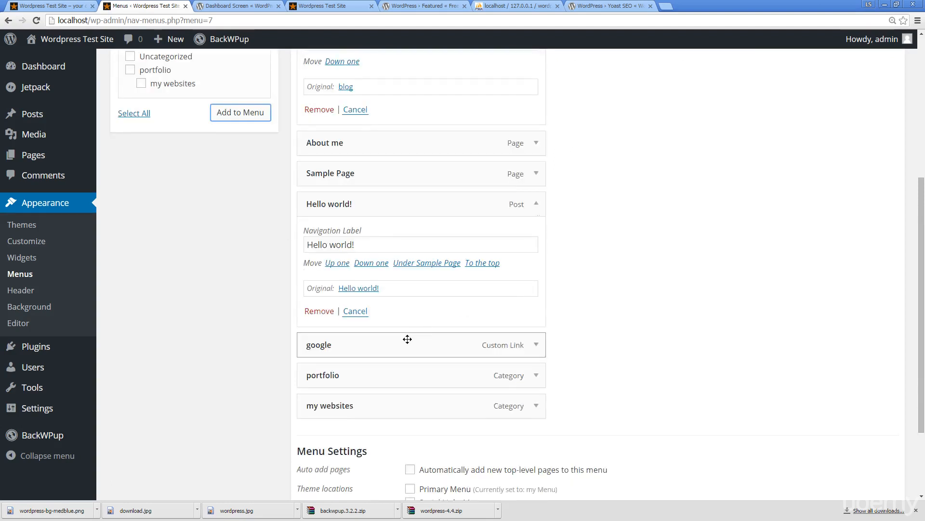
Save Brand new menu and open the settings that assign menus to theme locations.
scroll(420, 337, "up", 5)
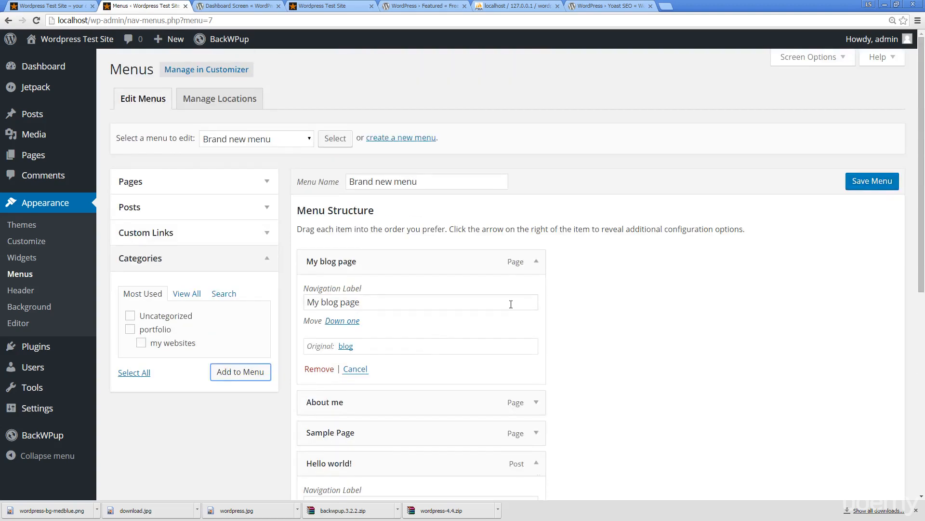
left_click(868, 181)
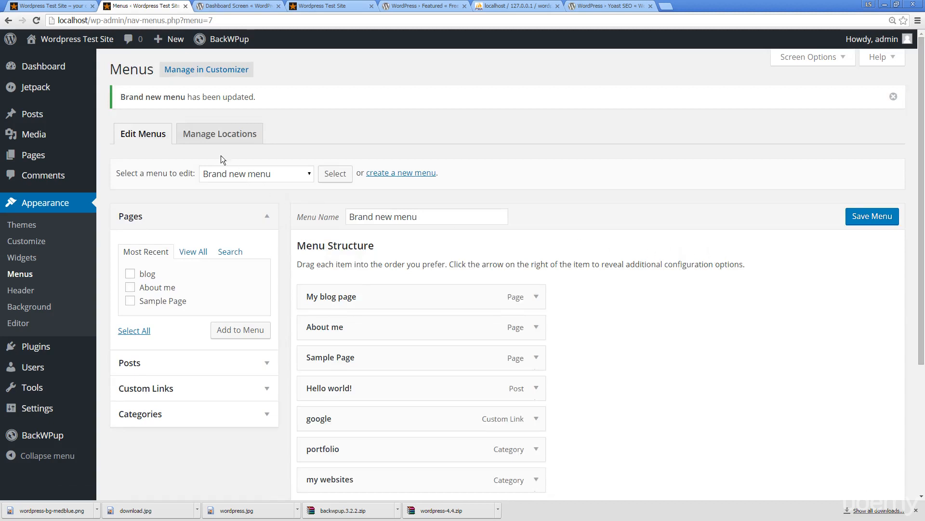
left_click(219, 134)
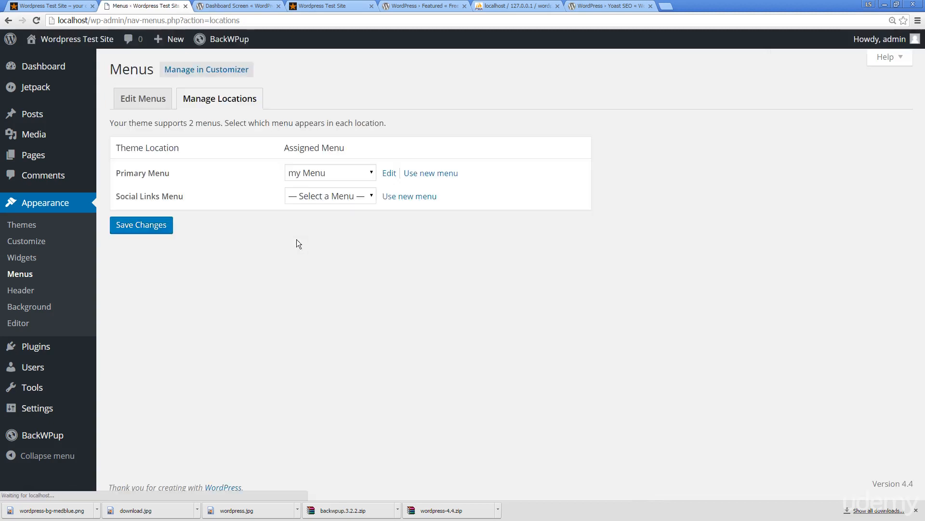
Assign Brand new menu to the Primary Menu theme location, save the changes and reload the site's front page.
left_click(305, 172)
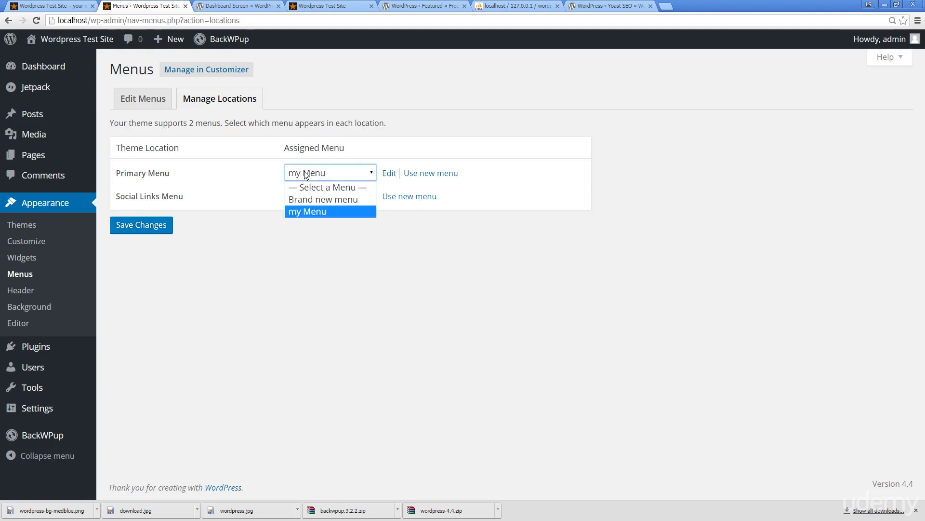
left_click(304, 199)
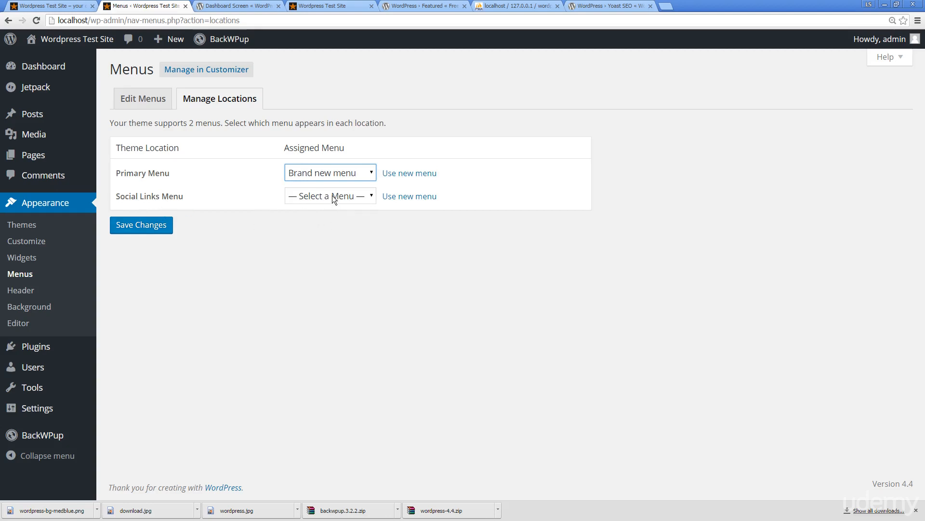
left_click(305, 197)
left_click(226, 215)
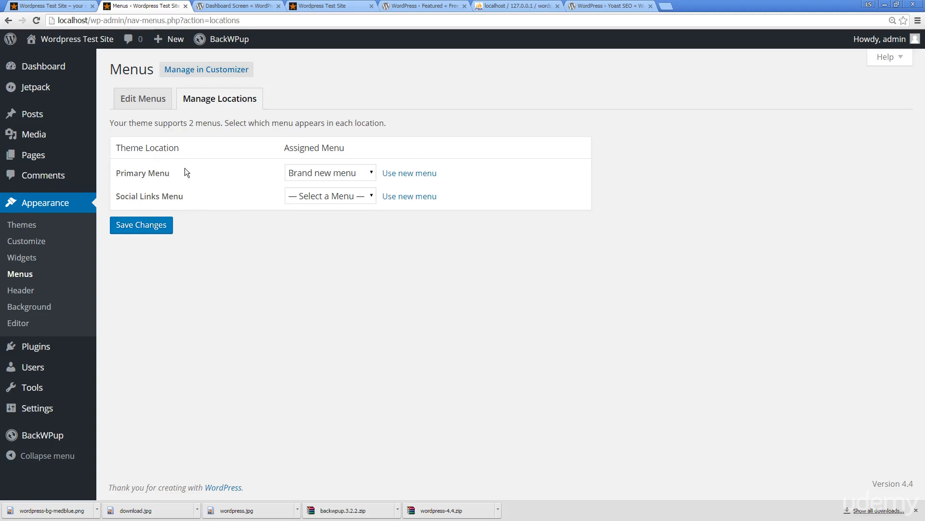
left_click(141, 228)
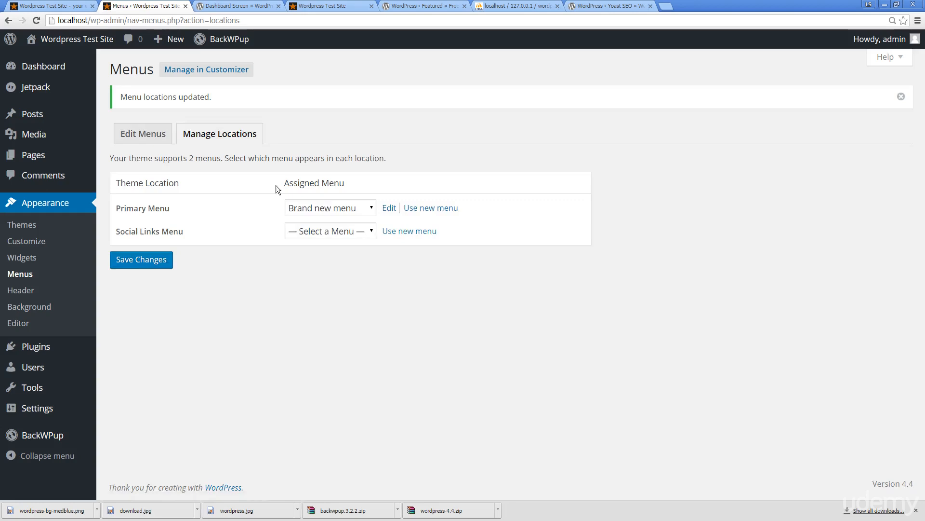
left_click(48, 6)
left_click(36, 20)
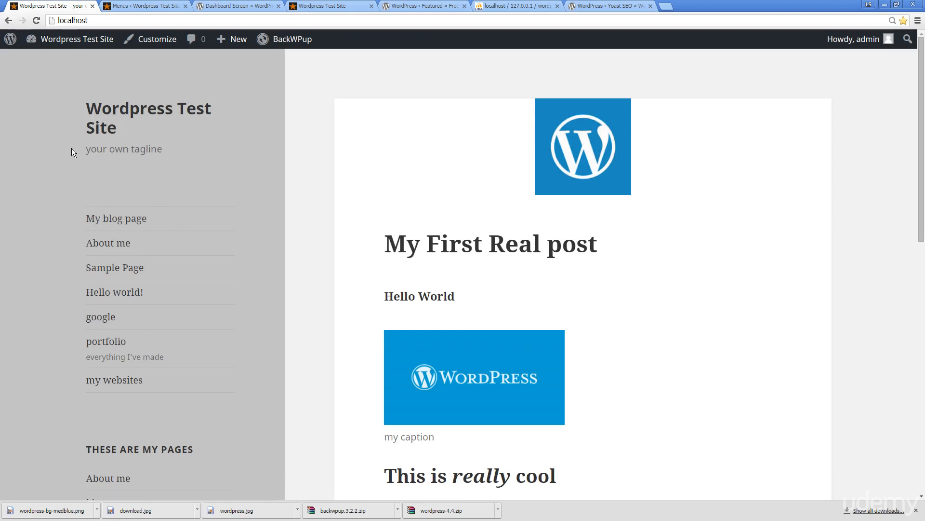
Add a Custom Menu widget above the Pages widget in the Widget Area and select Brand new menu for it.
left_click(144, 6)
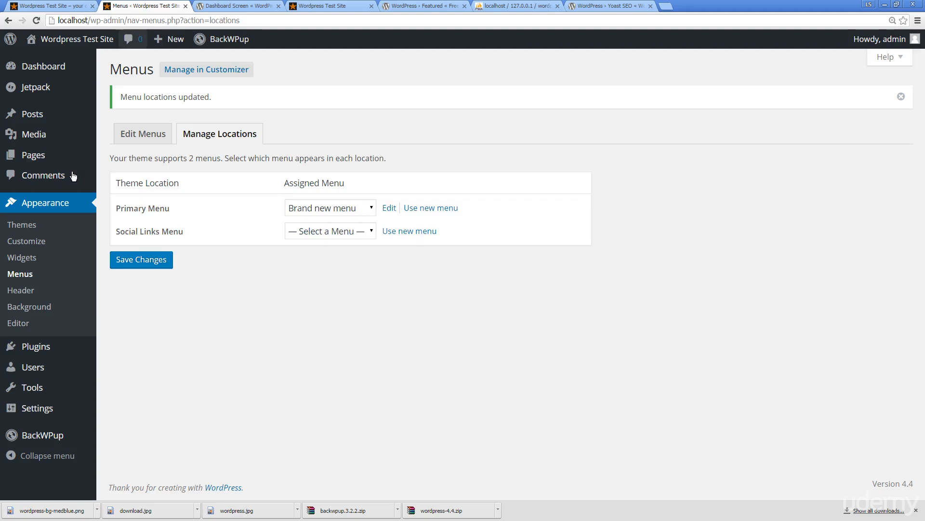
left_click(28, 259)
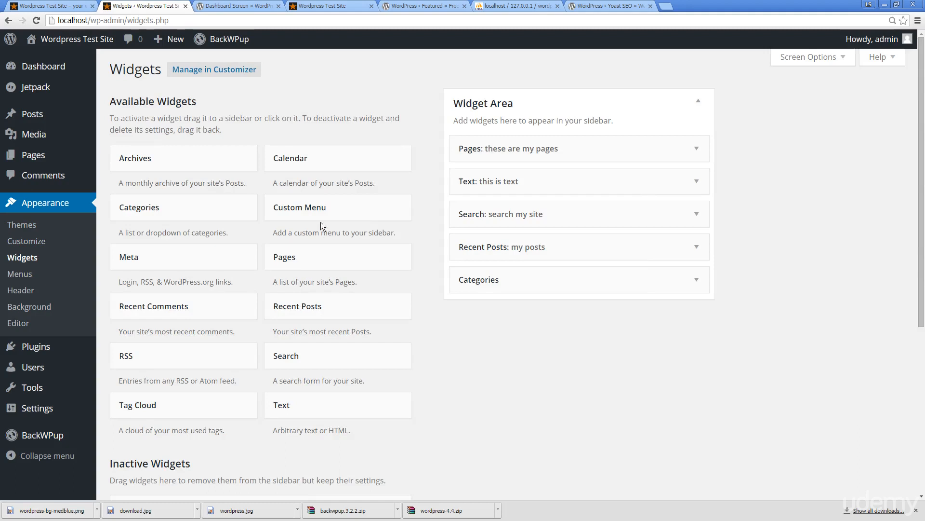
left_click_drag(313, 210, 566, 156)
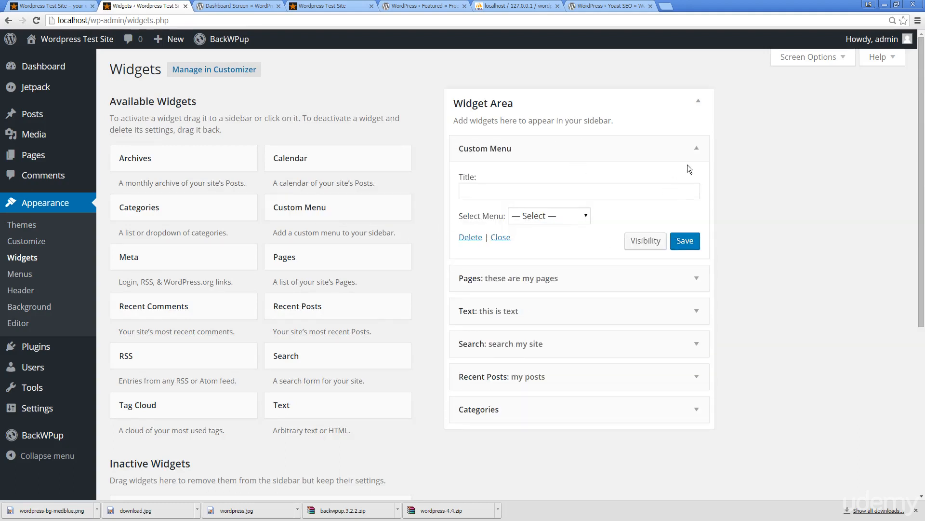
left_click(573, 191)
left_click(574, 217)
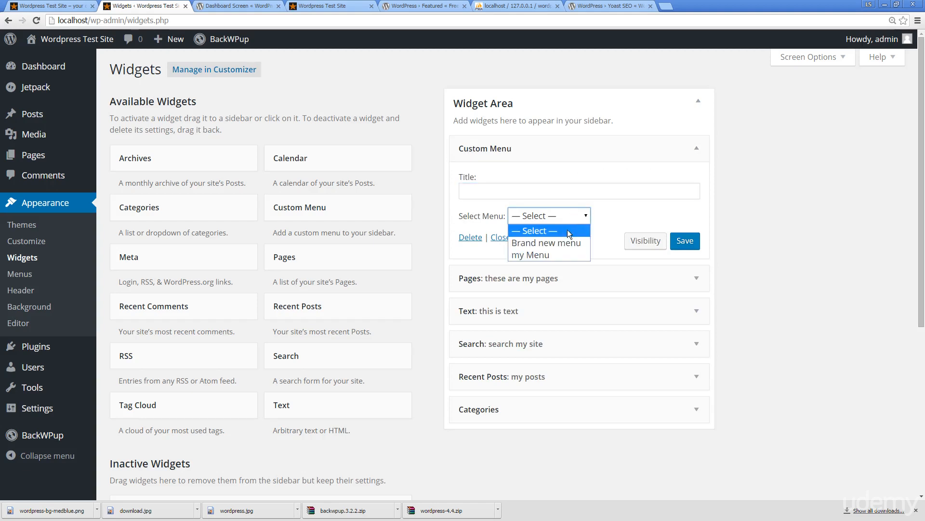
left_click(560, 244)
Title the Custom Menu widget "social media", set its menu to my Menu and save the widget.
left_click(511, 193)
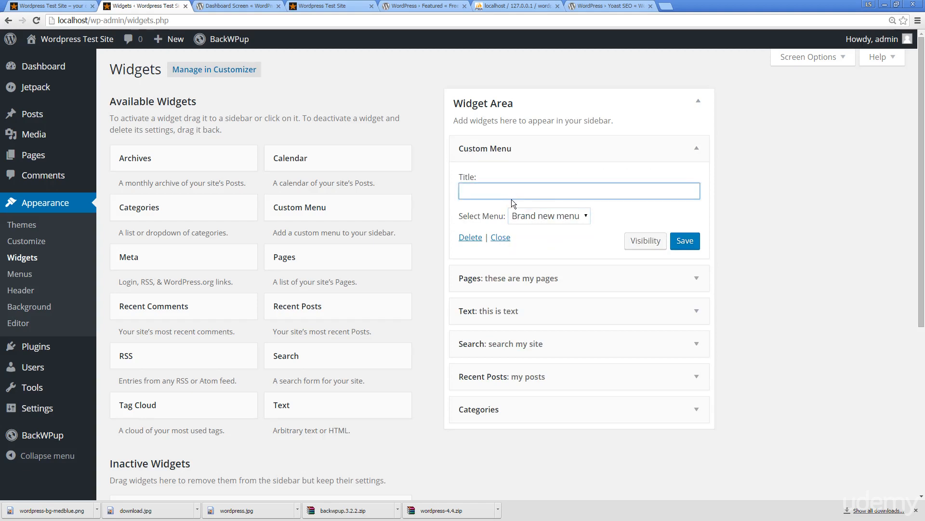
type("socail")
key("BackSpace")
key("BackSpace")
key("BackSpace")
type("ail")
right_click(471, 191)
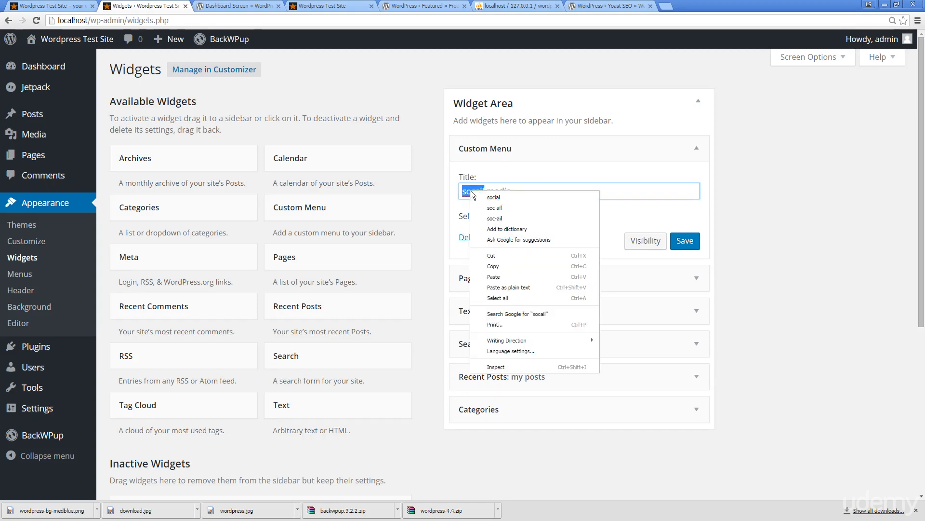
left_click(544, 196)
left_click(581, 215)
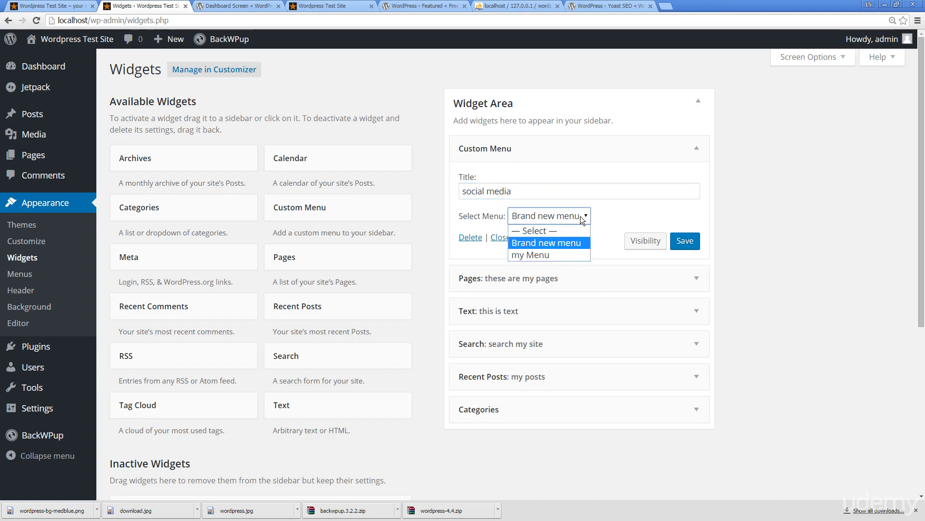
left_click(549, 251)
left_click(674, 246)
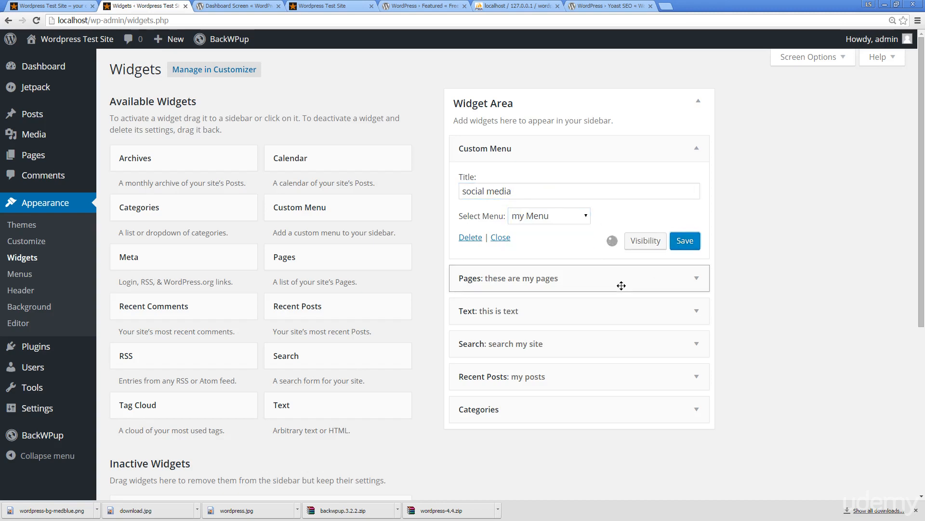
Reload the site's front page and check how the social media menu widget appears in the sidebar.
left_click(42, 4)
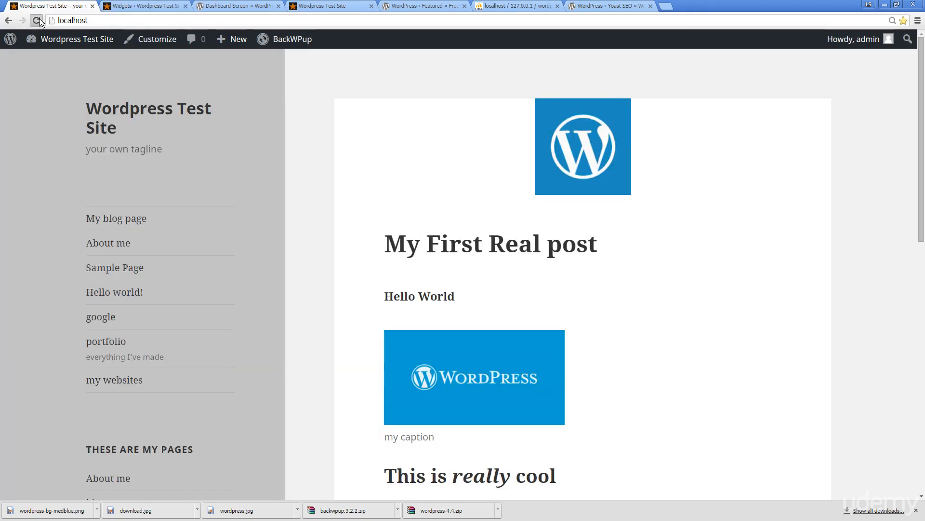
left_click(36, 20)
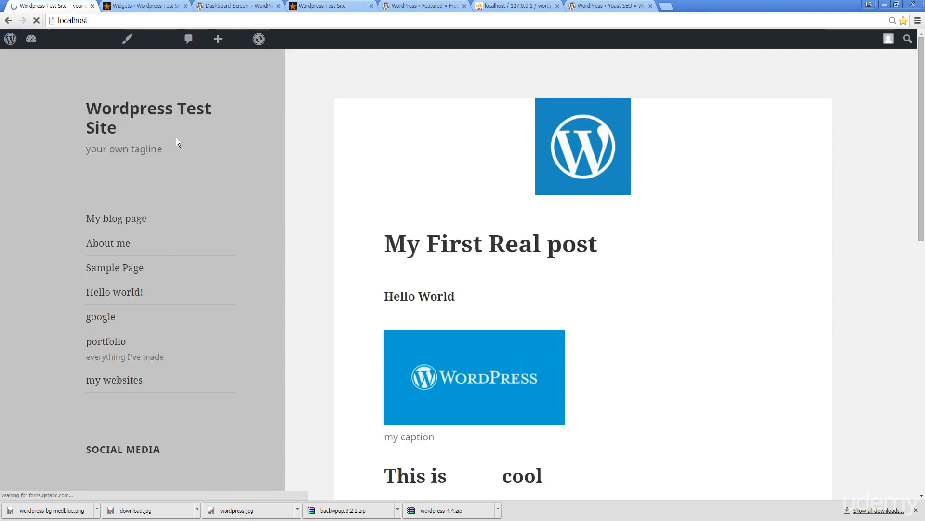
scroll(172, 148, "down", 4)
scroll(108, 233, "up", 4)
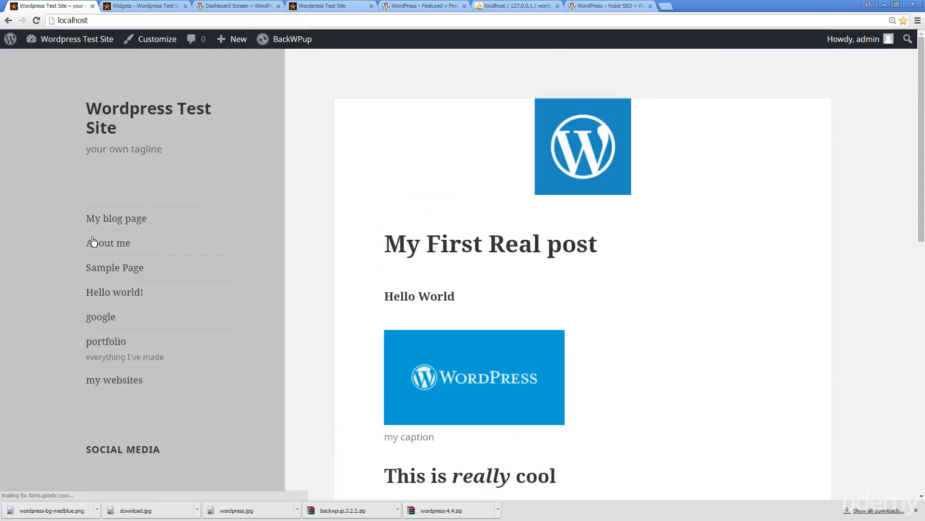
Clear the menu assigned to the Primary Menu theme location, save the changes and reload the site's front page.
left_click(140, 6)
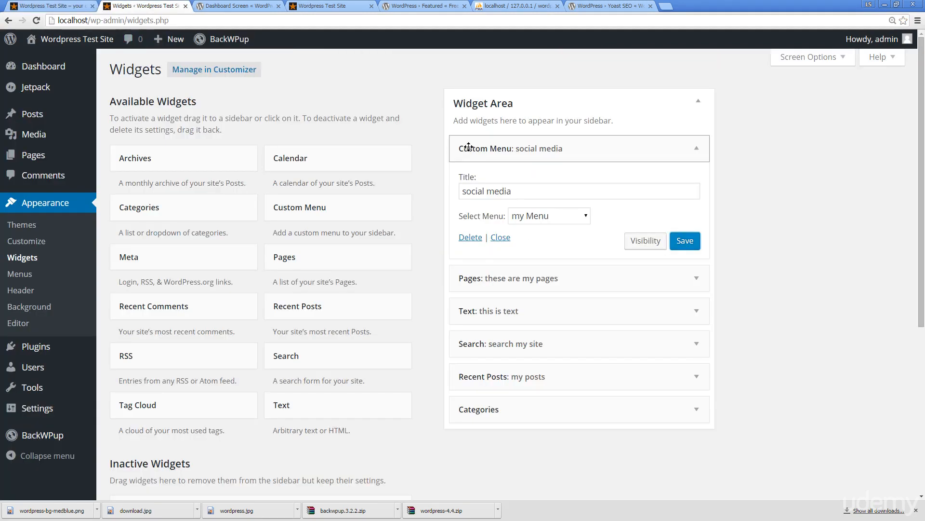
left_click(22, 274)
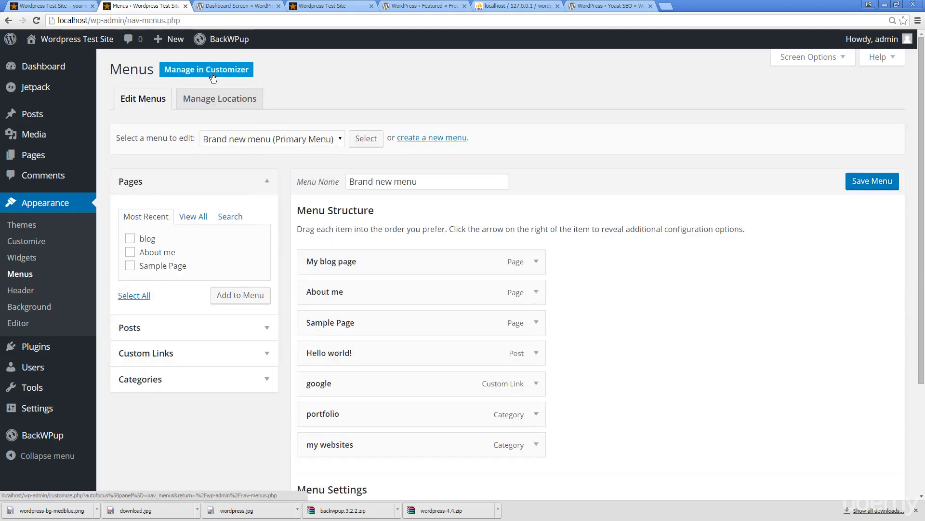
left_click(224, 137)
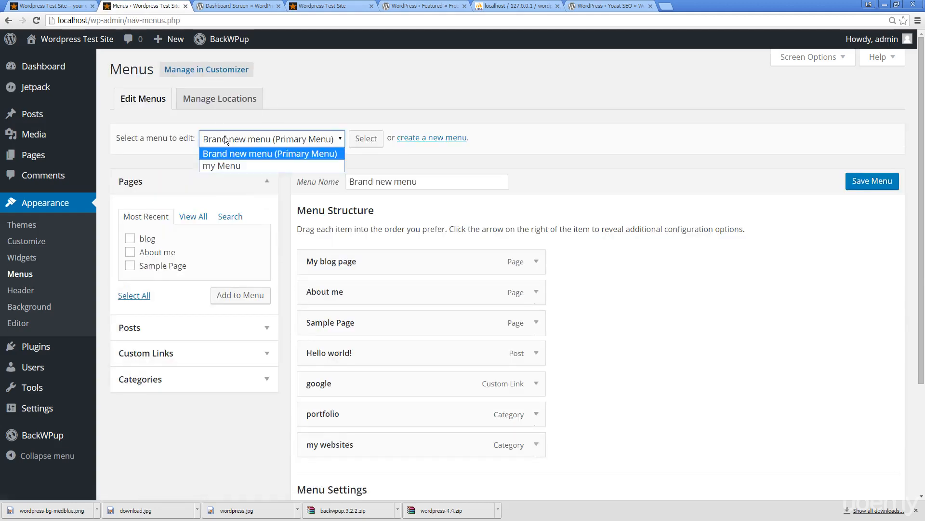
left_click(323, 88)
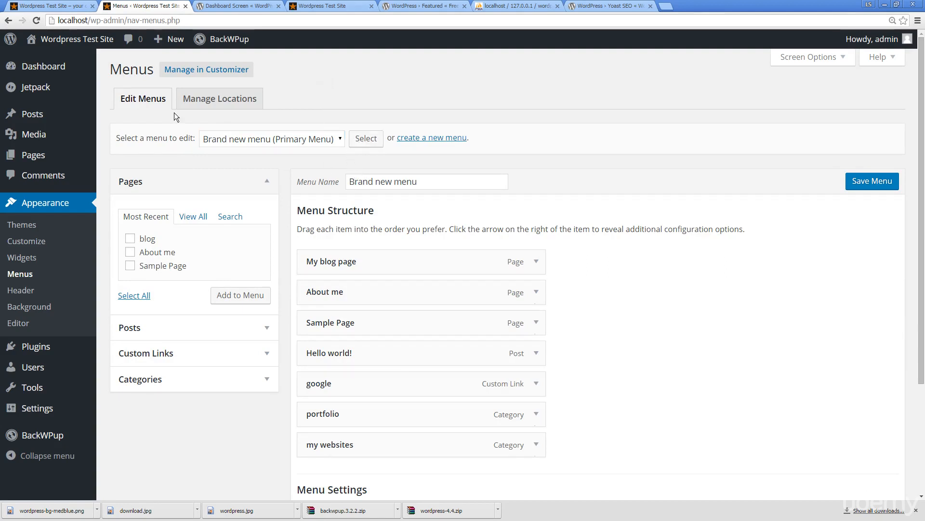
left_click(193, 103)
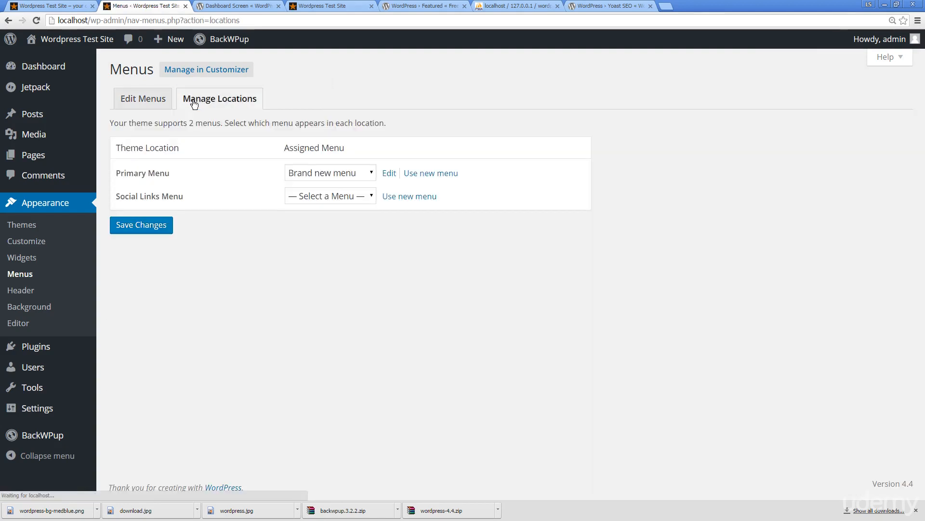
left_click(331, 172)
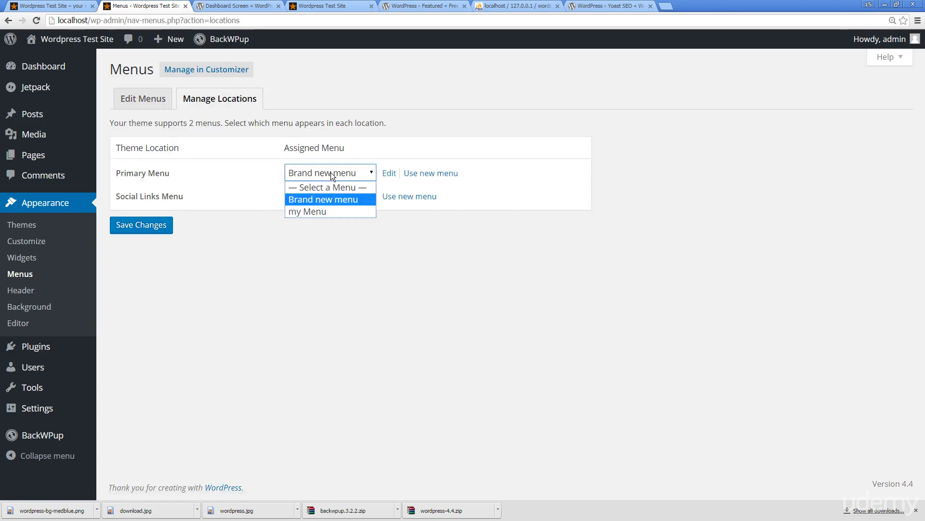
left_click(325, 186)
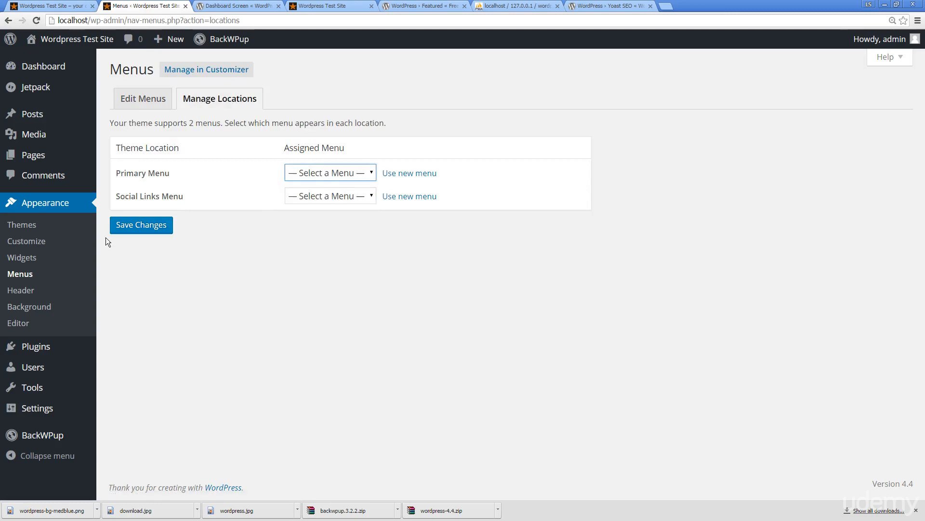
left_click(138, 225)
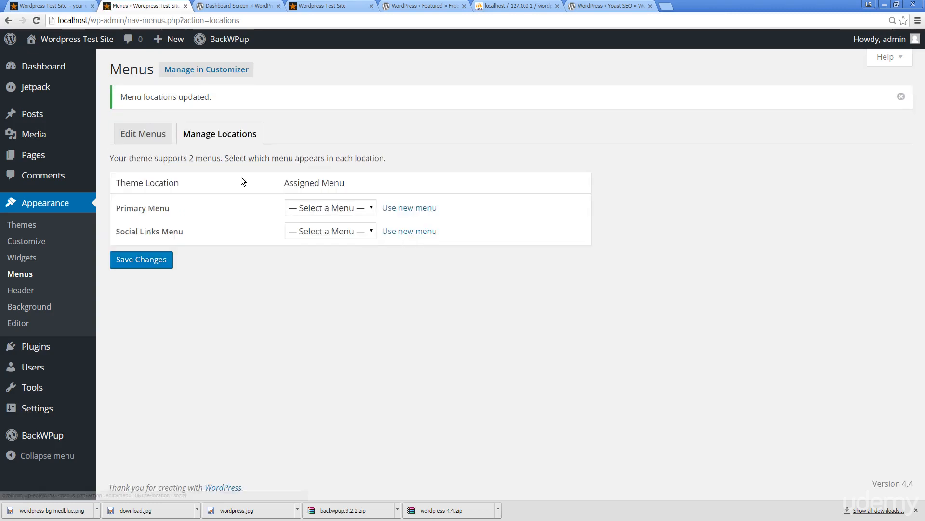
left_click(46, 5)
left_click(37, 21)
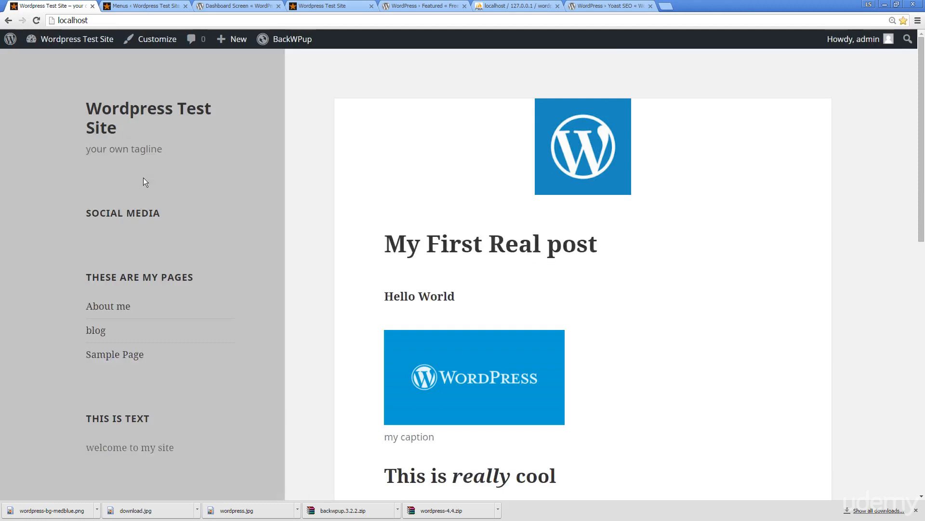
Assign Brand new menu to the Primary Menu theme location again and save the changes.
left_click(132, 6)
left_click(311, 206)
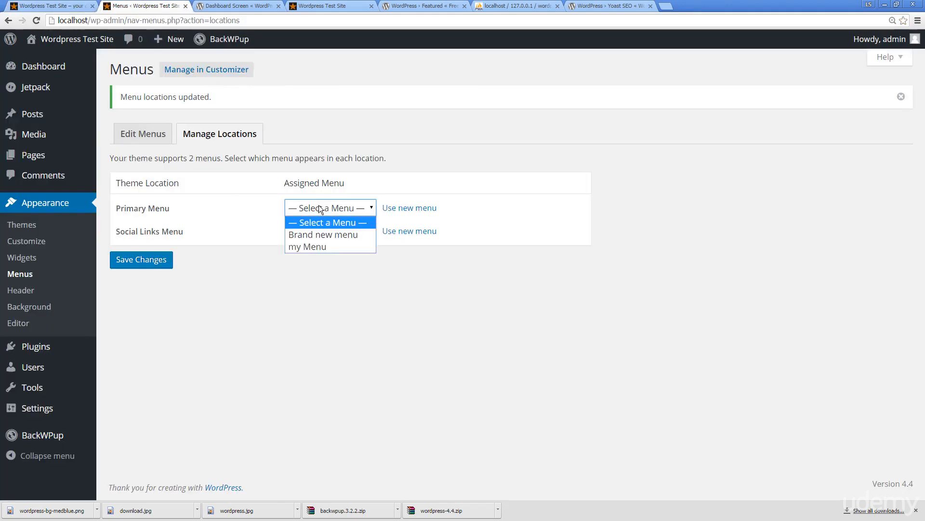
left_click(317, 236)
left_click(149, 264)
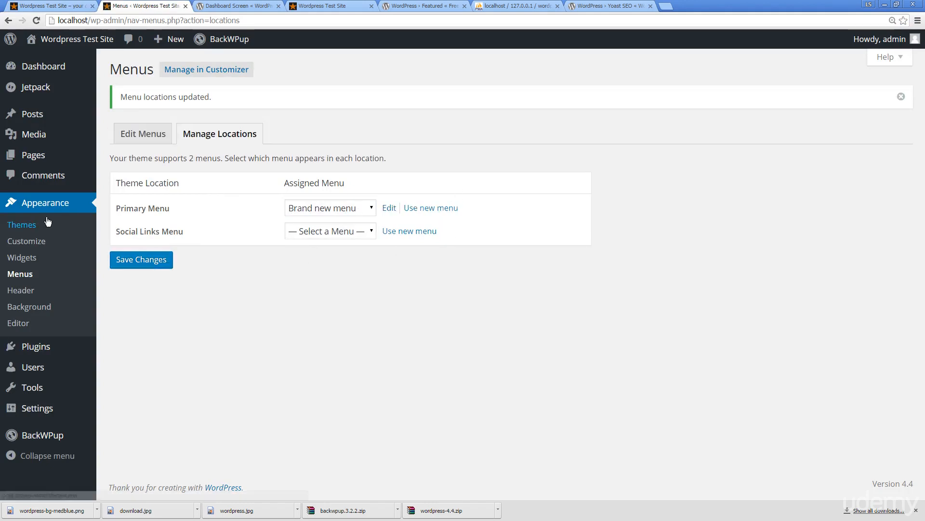
Open the menu locations in the Customizer and inspect the menu choices for Primary Menu and Social Links Menu.
left_click(212, 71)
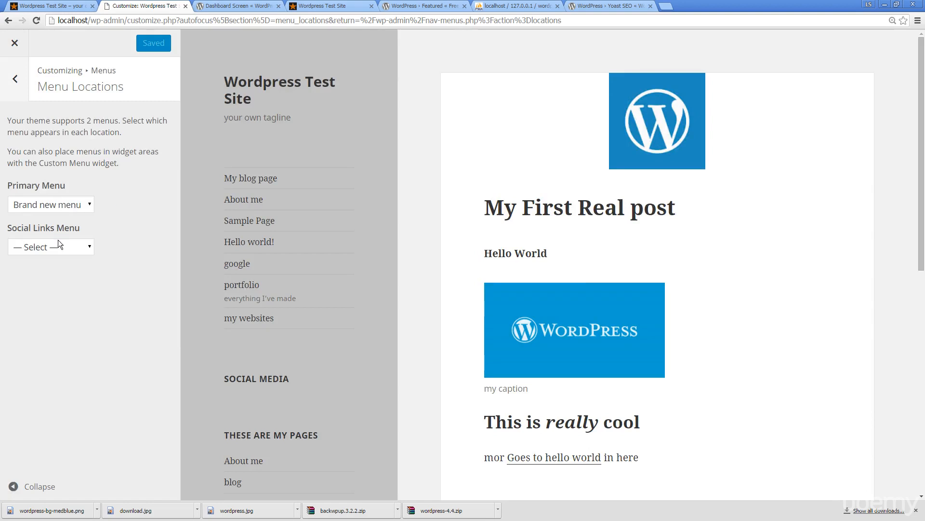
left_click(67, 205)
left_click(129, 193)
left_click(82, 243)
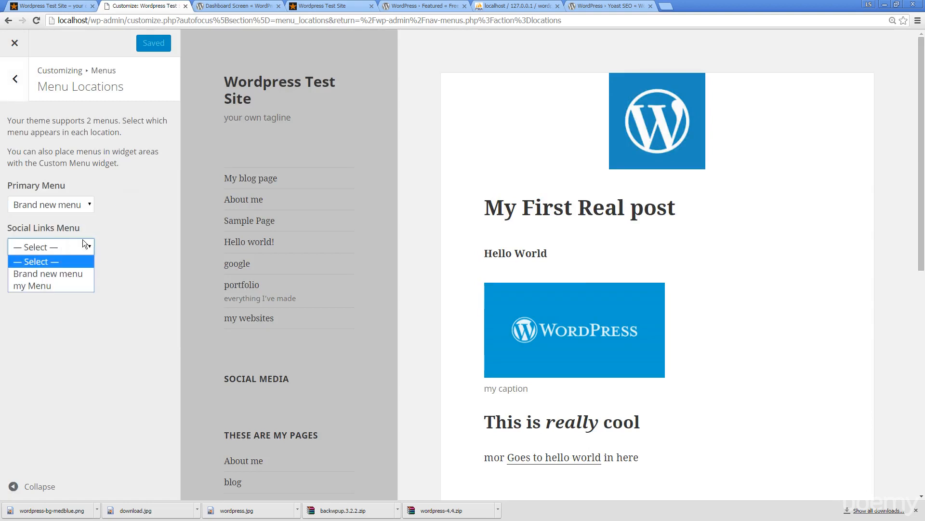
left_click(129, 218)
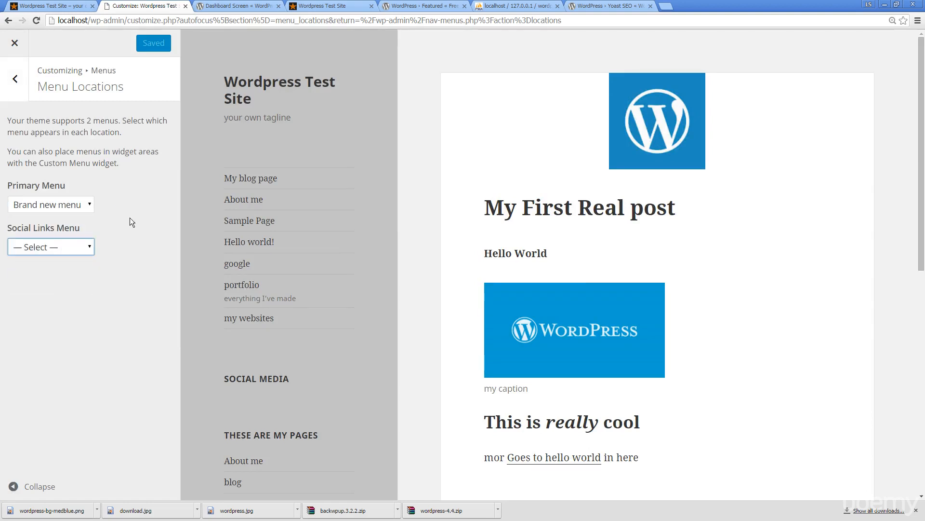
Look through the Customizer's menu list, main sections and Colors settings, close it and glance at the site's front page.
left_click(15, 79)
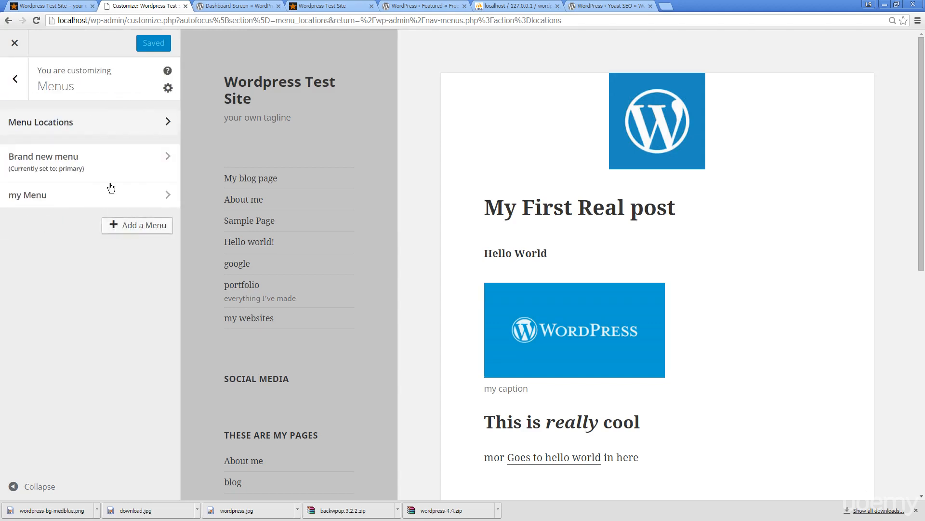
left_click(15, 79)
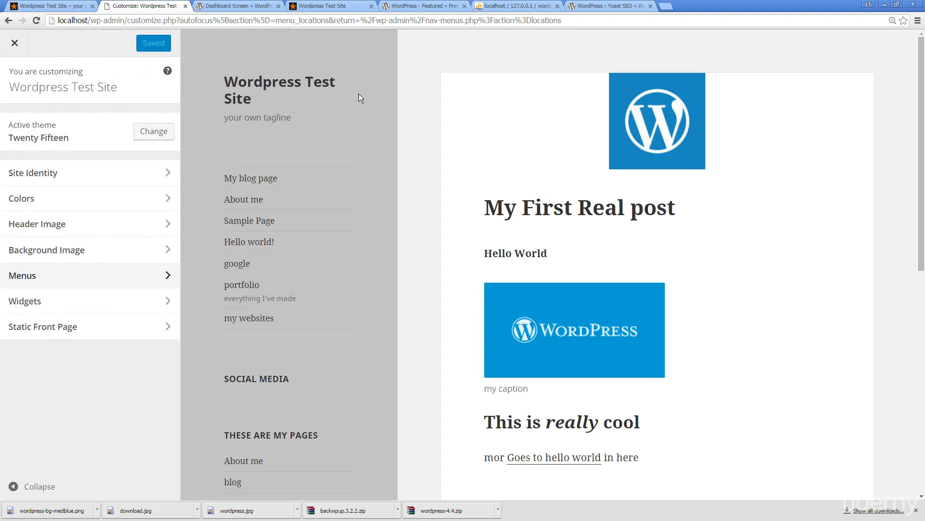
left_click(54, 198)
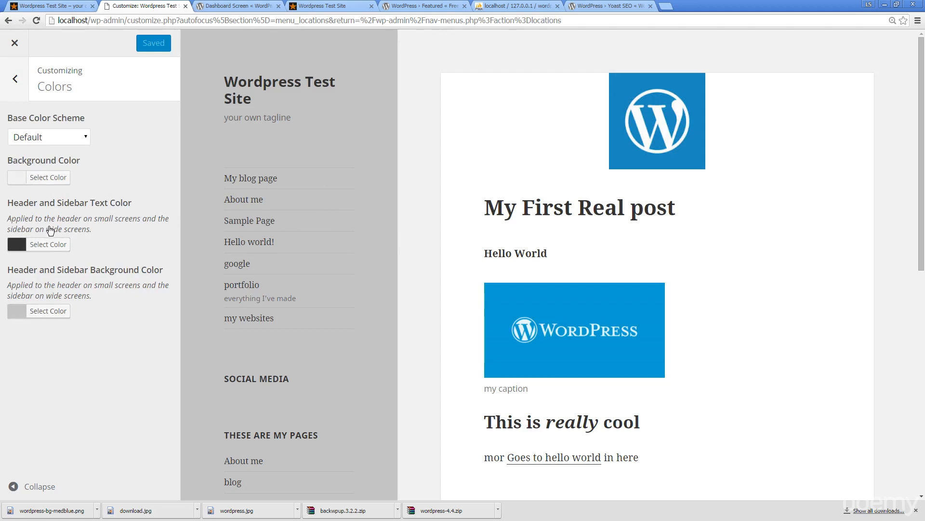
left_click(13, 43)
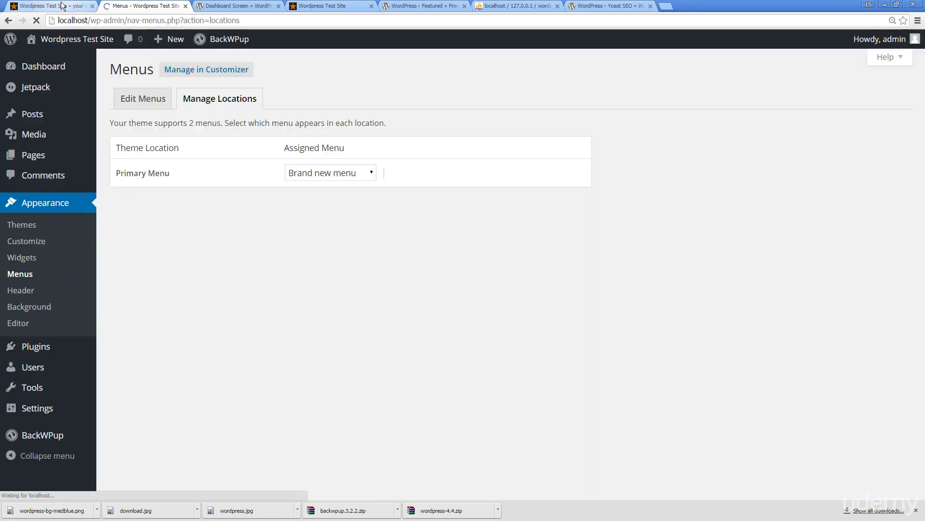
left_click(62, 6)
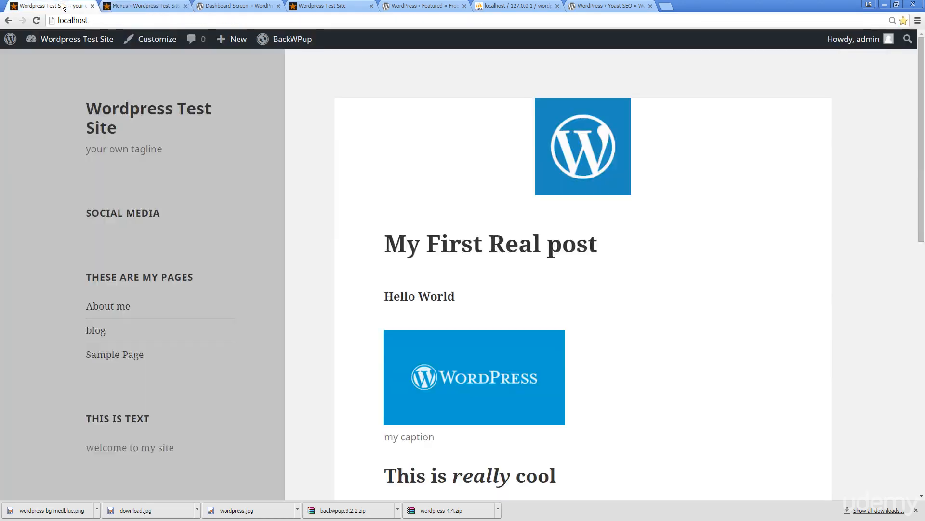
left_click(135, 6)
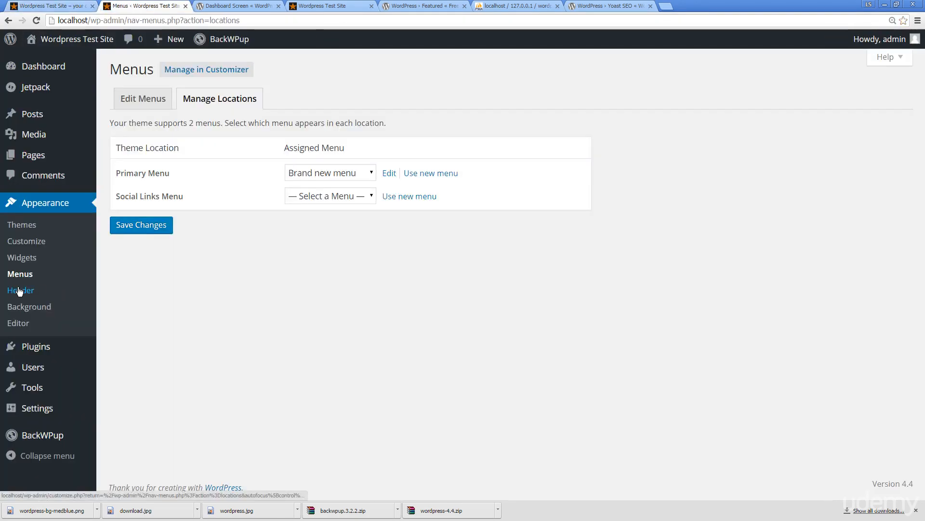